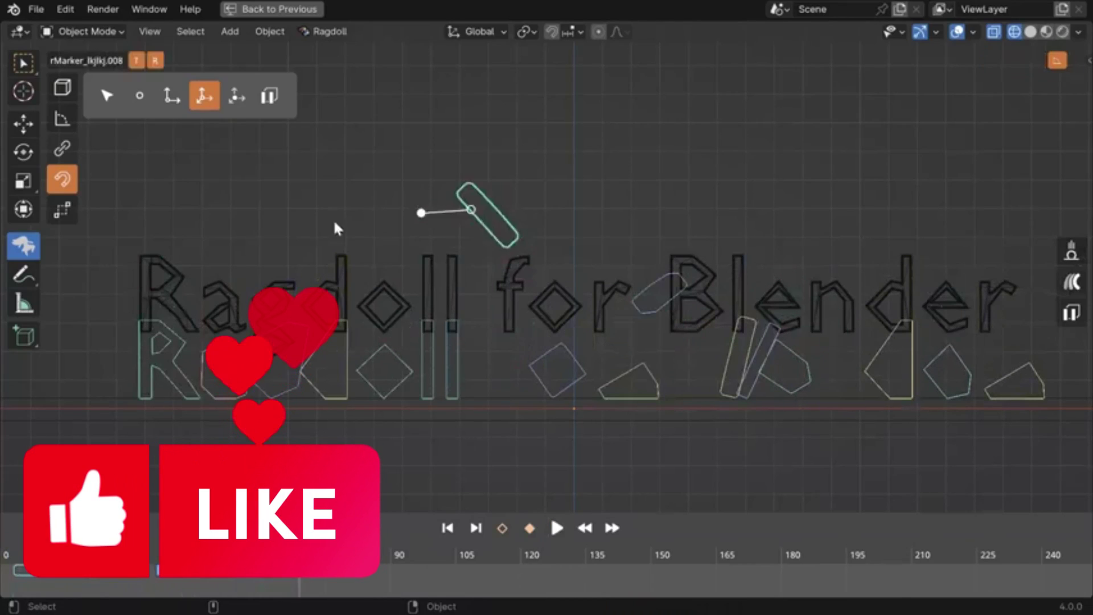
Run the ragdoll simulation, dragging a letter piece and pulling the figure's foot back under it
left_click_drag(349, 256, 633, 363)
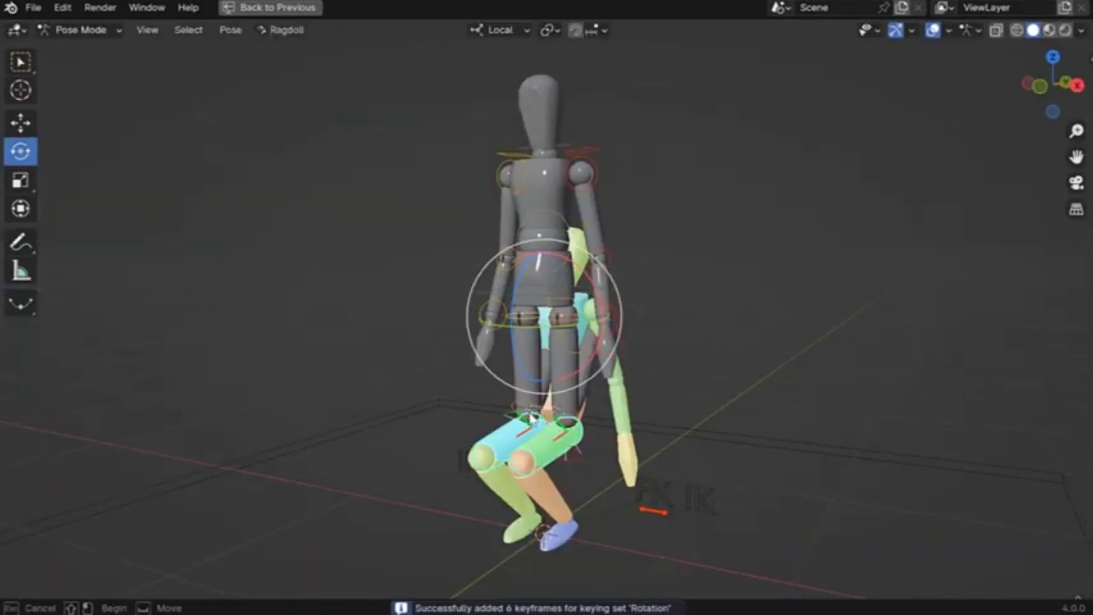
key("space")
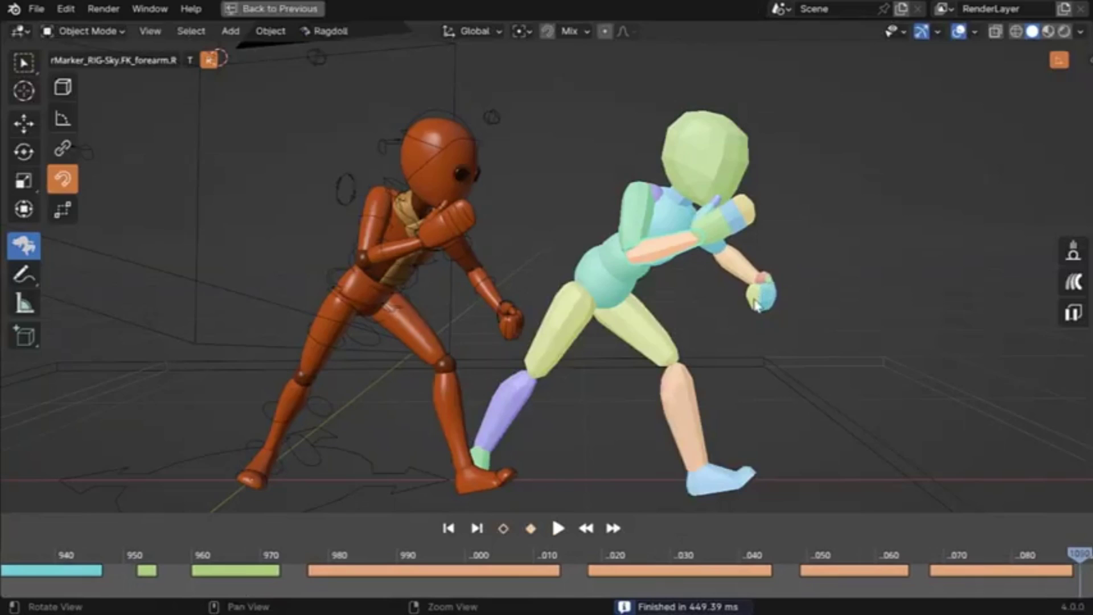
left_click_drag(675, 388, 604, 430)
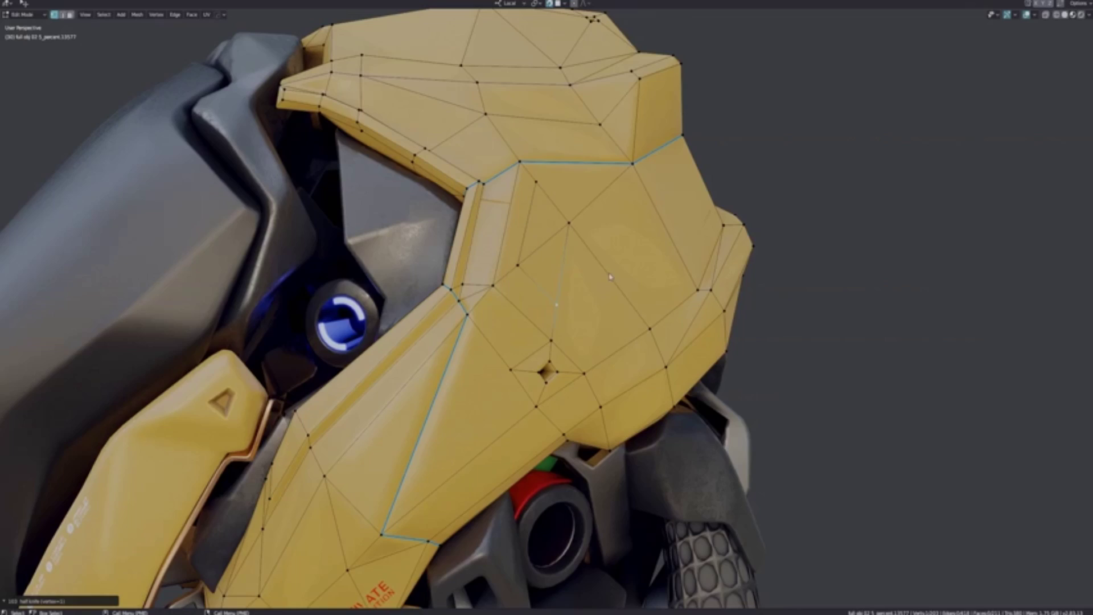
Inspect the yellow helmet and chest plates, then enter Edit Mode on the chest plate
middle_click_drag(540, 186, 566, 276)
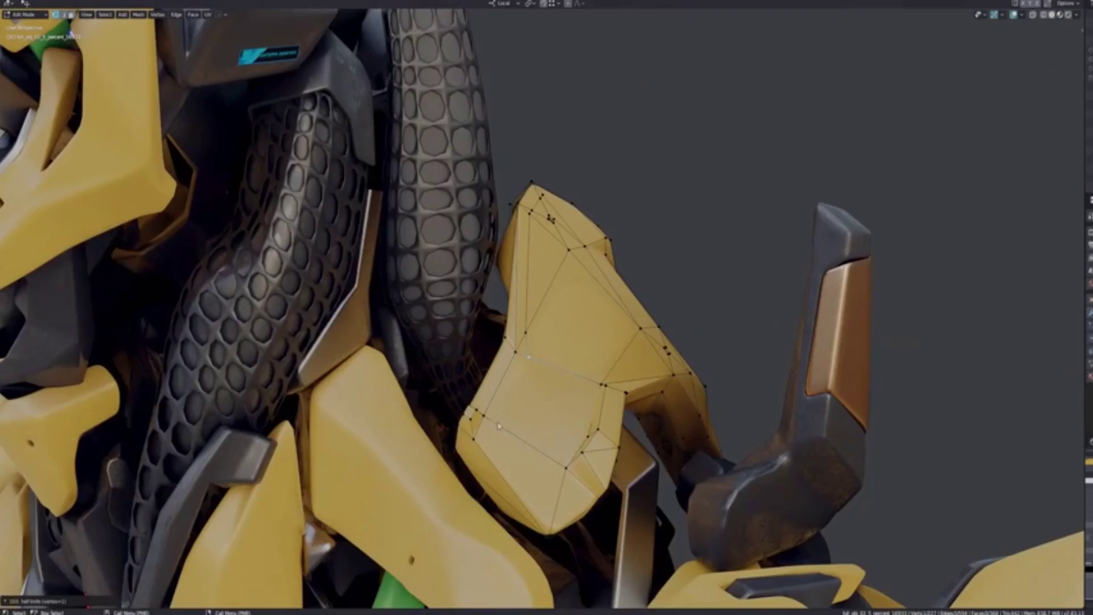
middle_click_drag(533, 209, 564, 288)
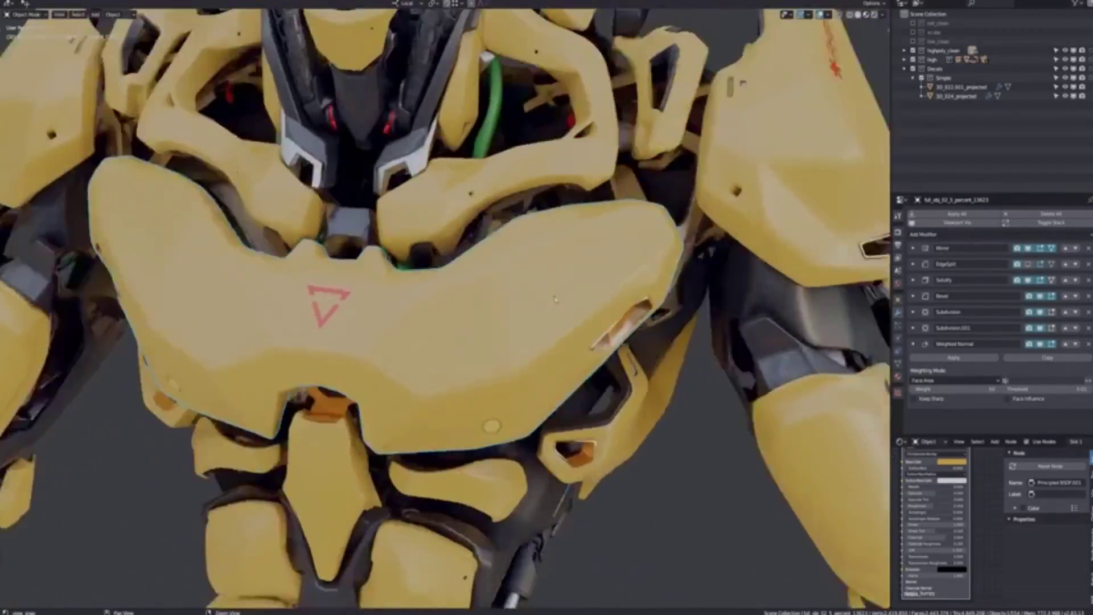
key("Tab")
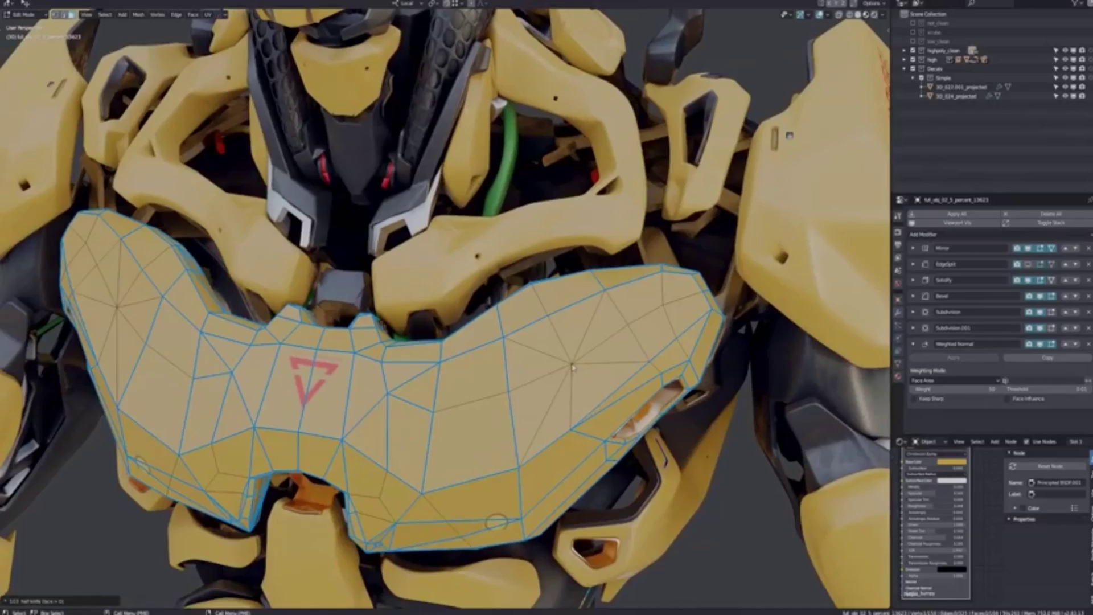
middle_click_drag(444, 308, 572, 380)
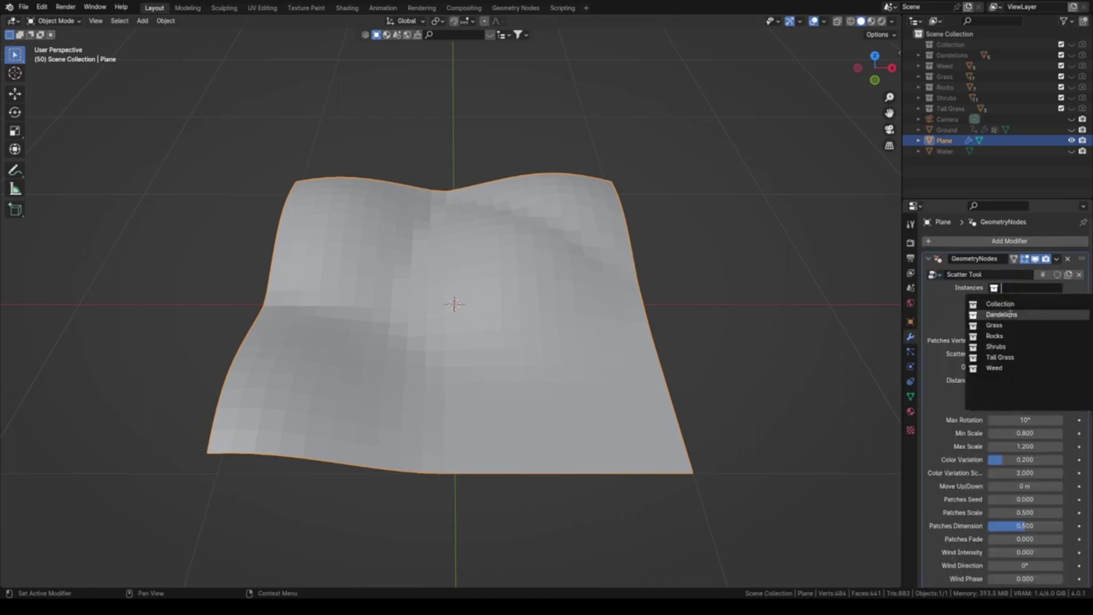
type("200")
Set grass density to 200, weight-paint it across the plane, and set Max Scale to 2
key("Return")
scroll(980, 480, "down", 2)
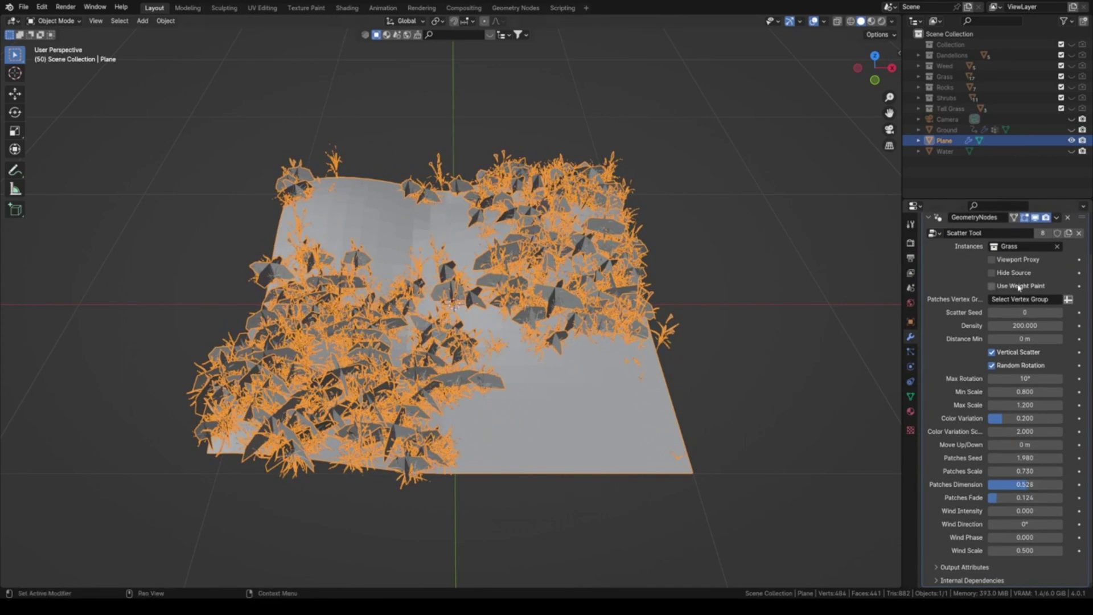
left_click(68, 23)
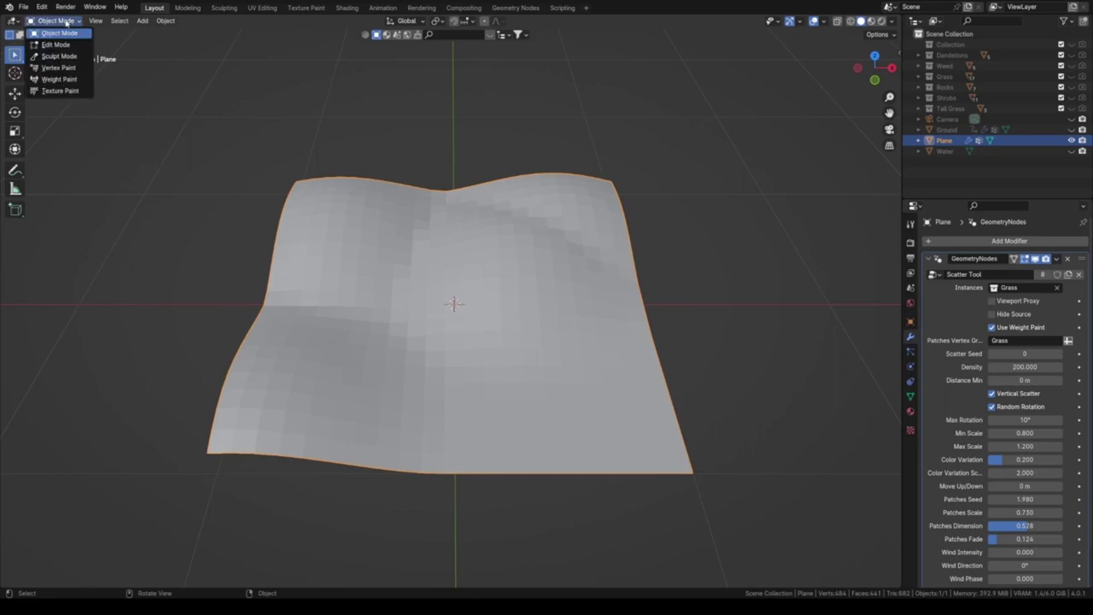
left_click(59, 79)
mouse_move(389, 213)
left_mouse_down()
mouse_move(245, 464)
mouse_move(562, 317)
mouse_move(647, 183)
left_mouse_up()
key("ctrl+Tab")
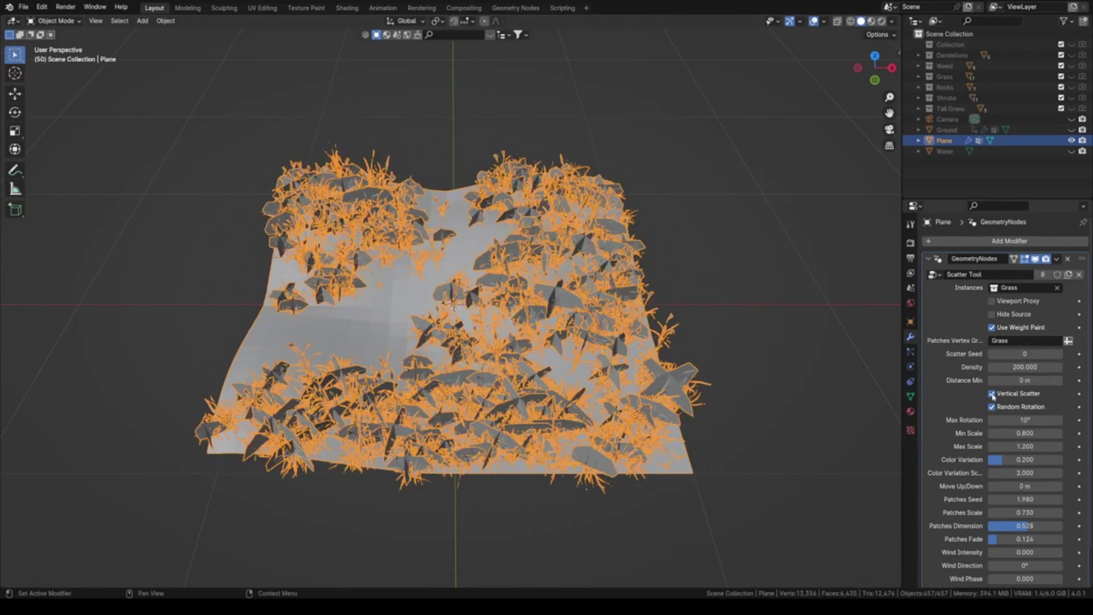
left_click(1025, 446)
type("2")
key("Return")
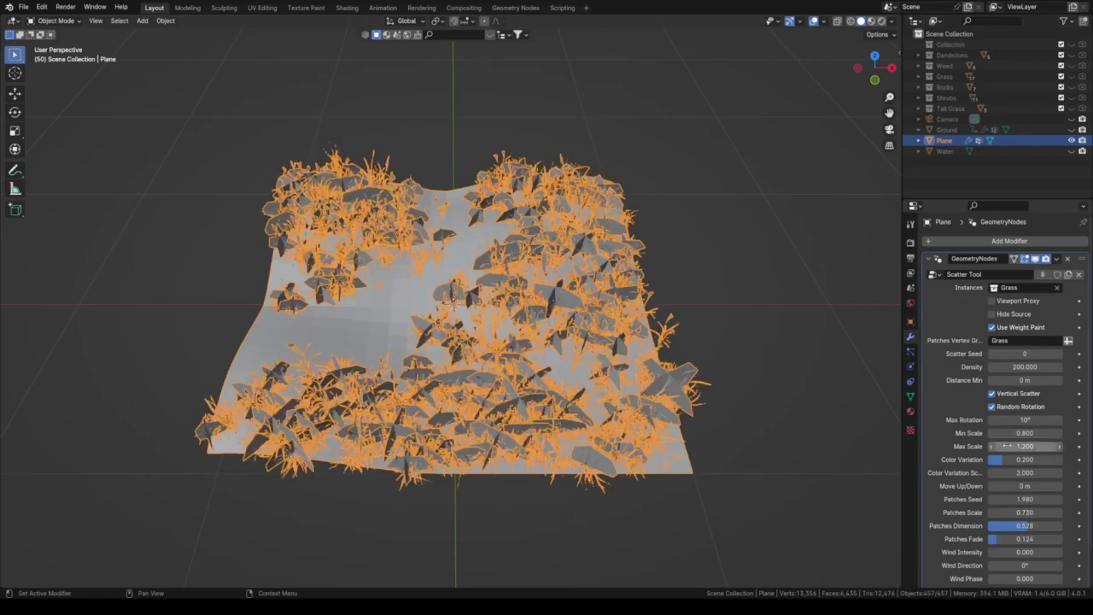
scroll(1015, 472, "down", 2)
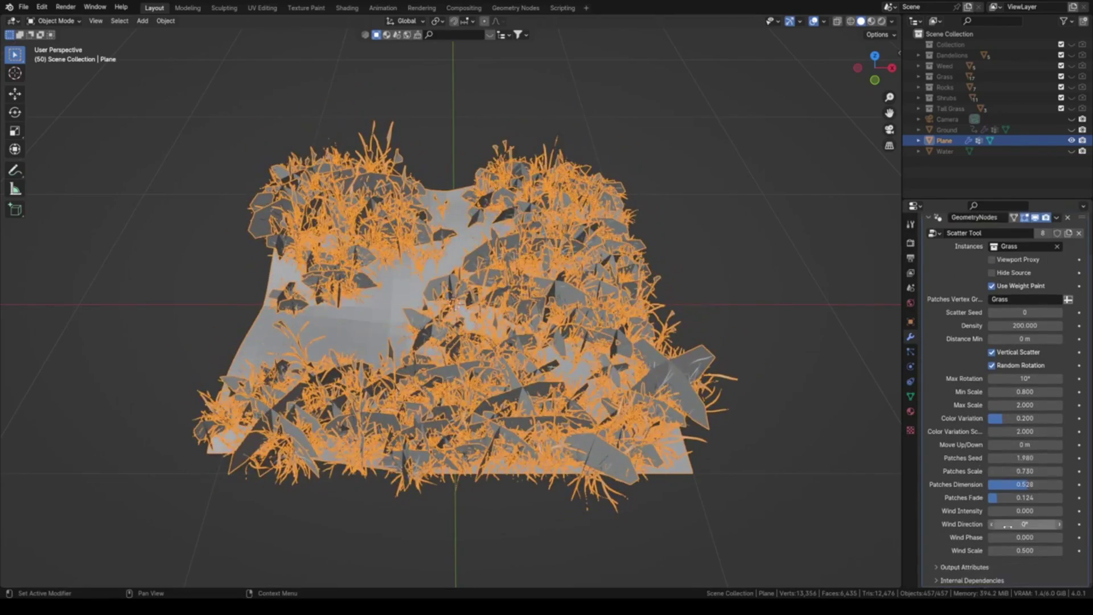
mouse_move(1009, 511)
left_mouse_down()
mouse_move(1038, 511)
mouse_move(1025, 537)
left_mouse_up()
scroll(1009, 256, "up", 2)
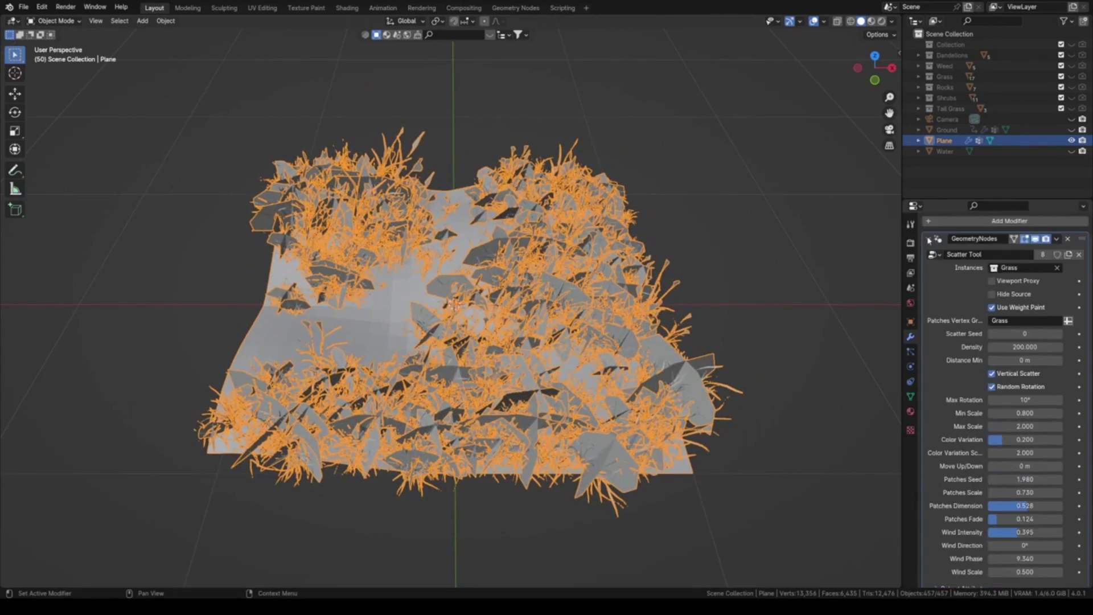
Add a Rocks scatter modifier, paint its weights, and switch to rendered shading
left_click(1009, 240)
left_click(949, 310)
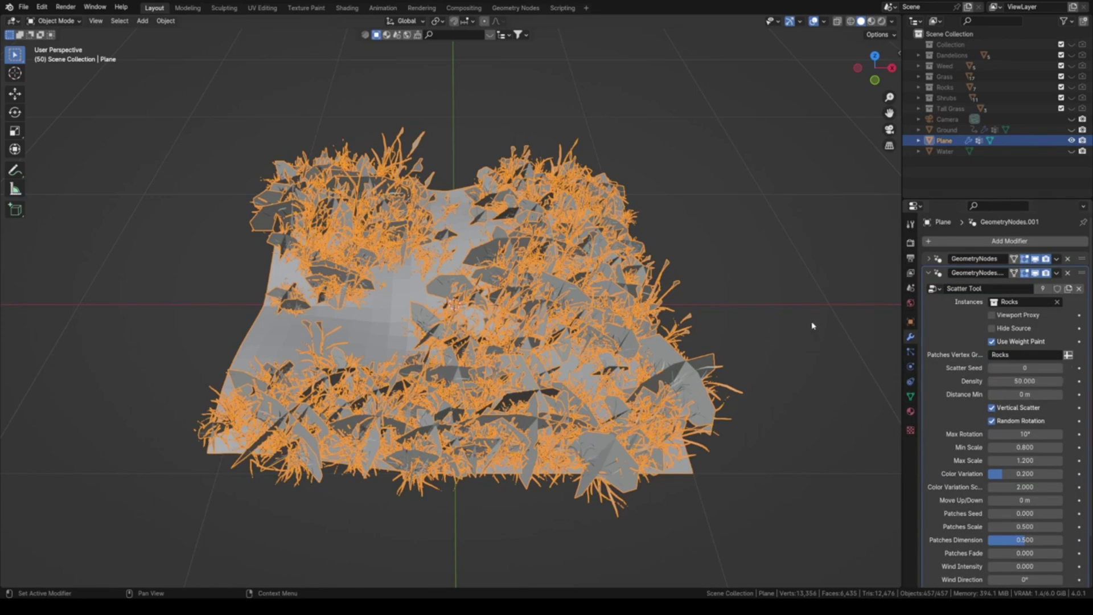
key("ctrl+Tab")
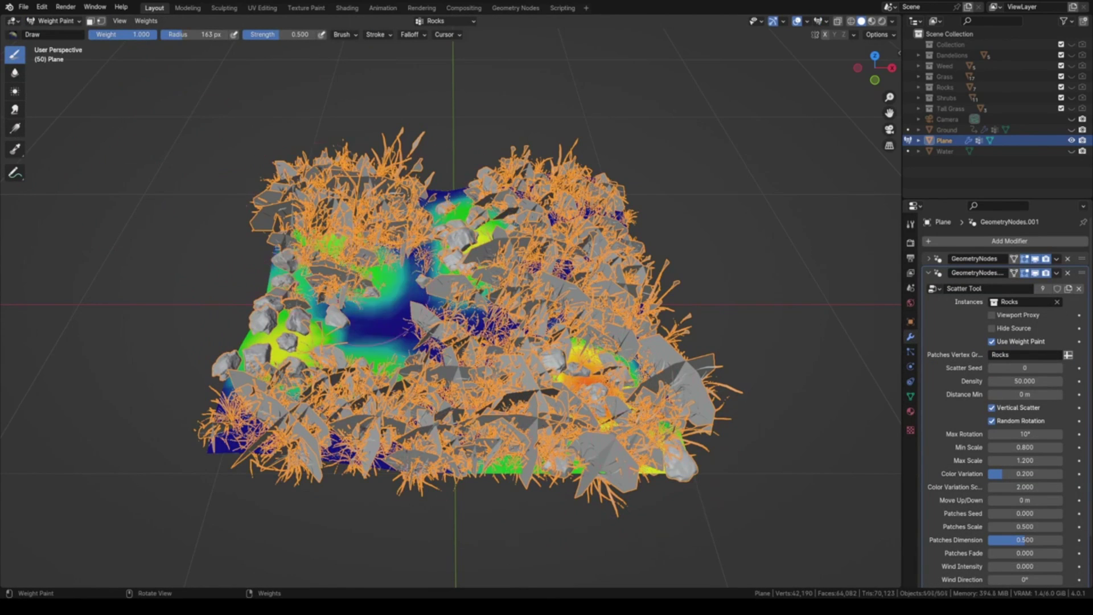
key("ctrl+Tab")
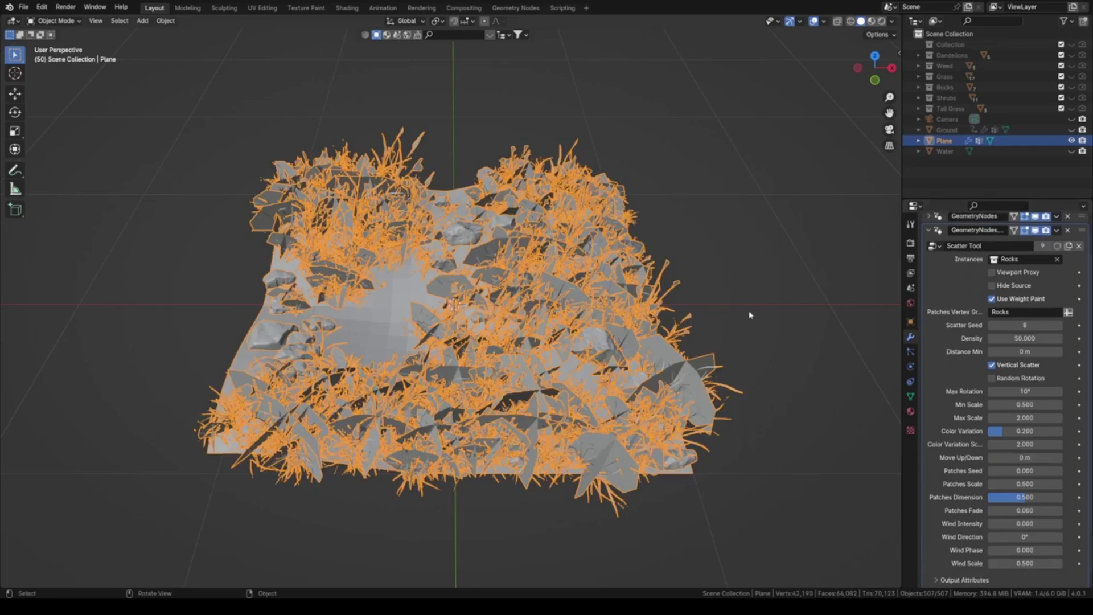
key("z")
left_click(929, 258)
left_click_drag(1025, 367, 1060, 367)
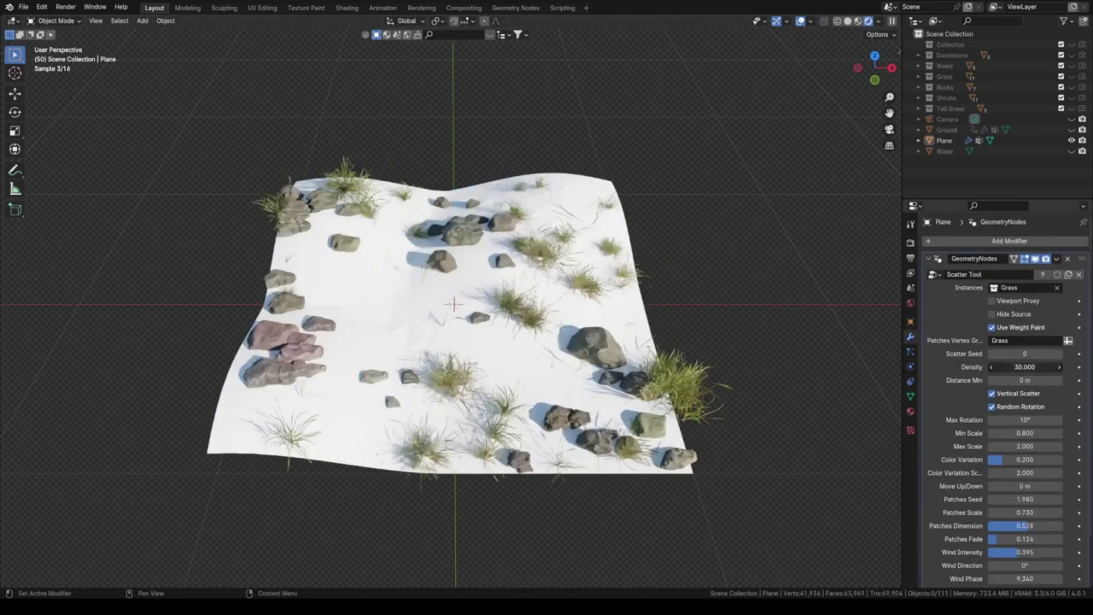
scroll(983, 385, "down", 2)
left_click_drag(1017, 416, 1076, 416)
scroll(940, 376, "up", 1)
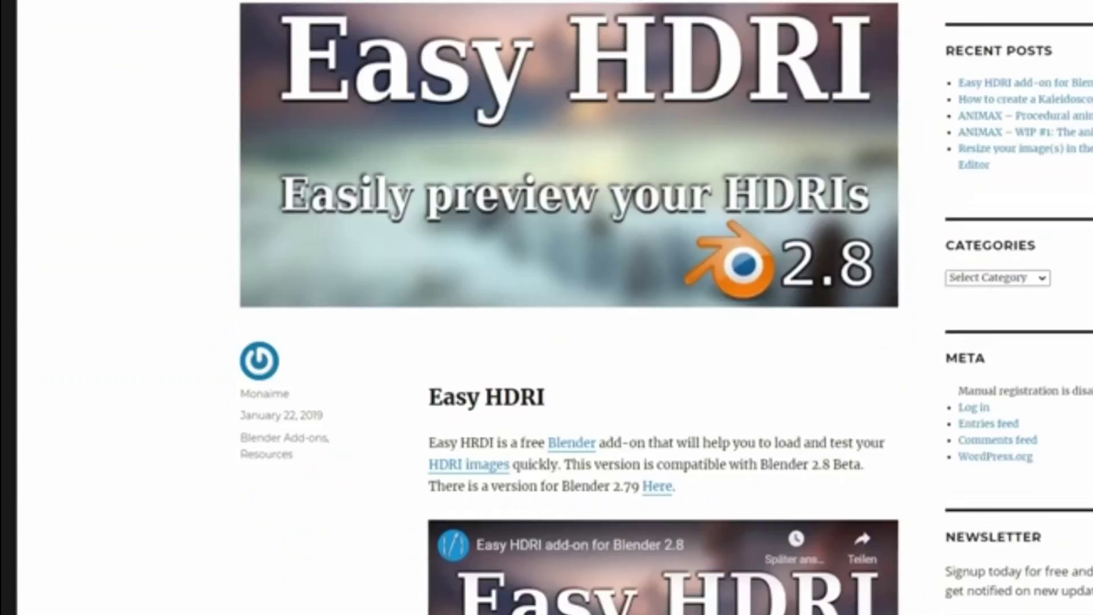
scroll(562, 319, "down", 5)
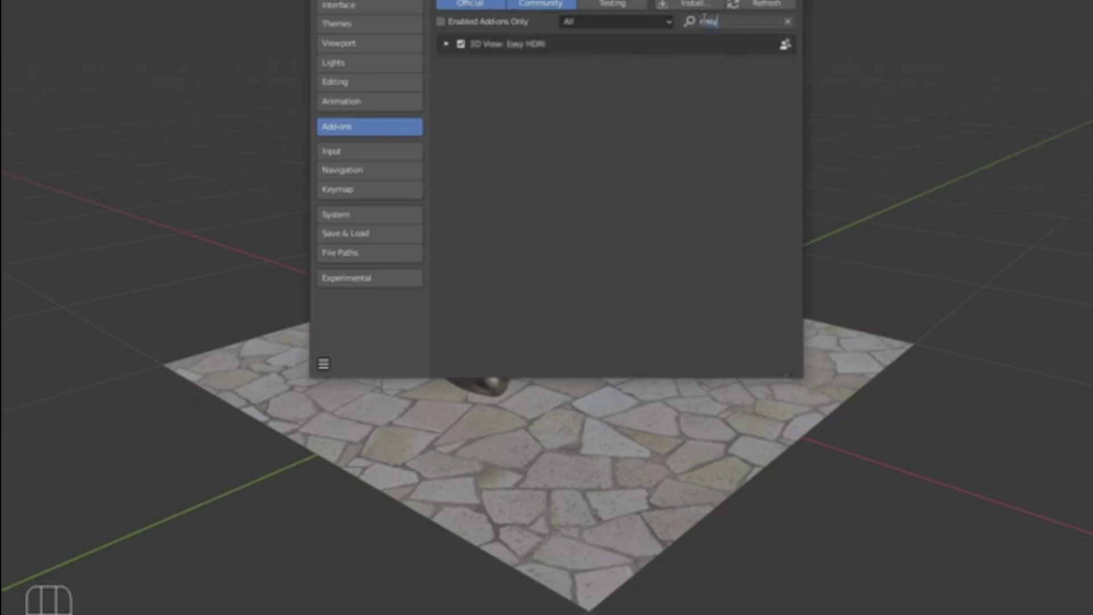
Enable Easy HDRI and load an HDRI folder from the N sidebar
left_click(447, 44)
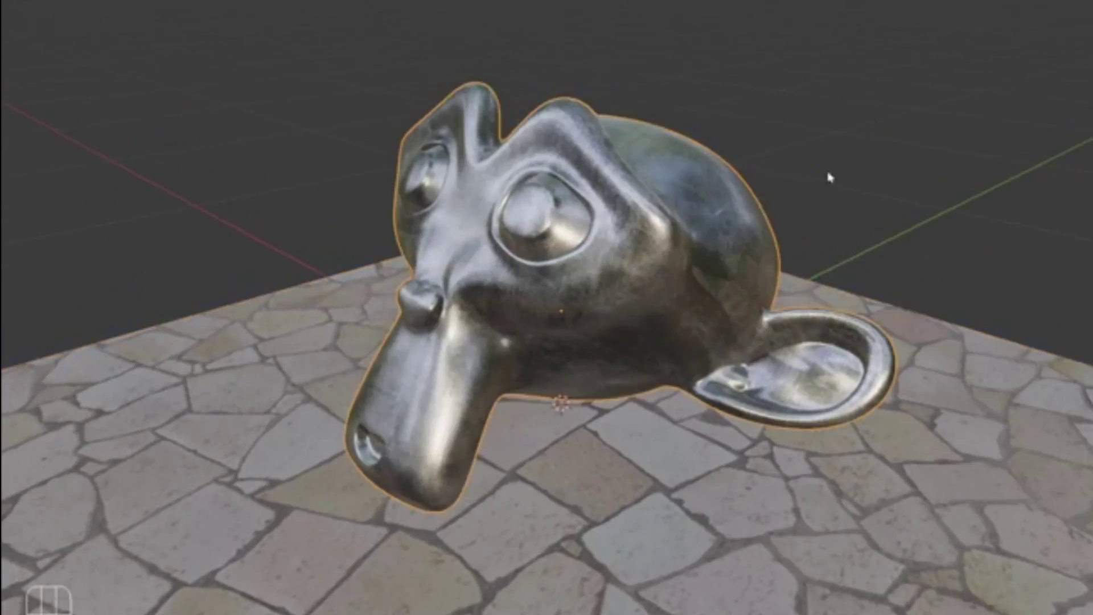
key("n")
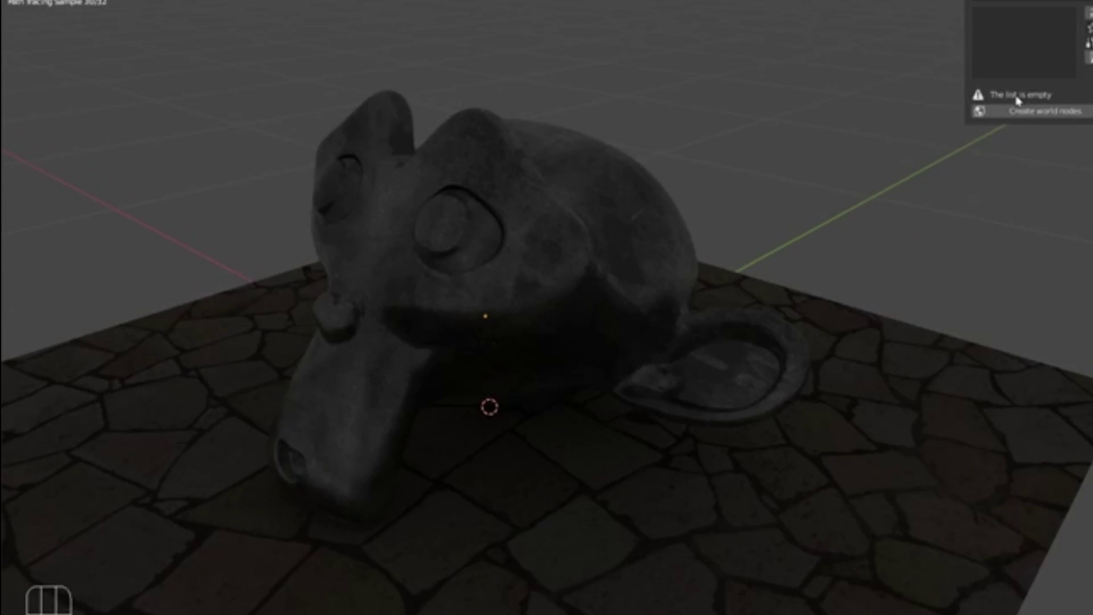
left_click(1087, 13)
left_click(1009, 532)
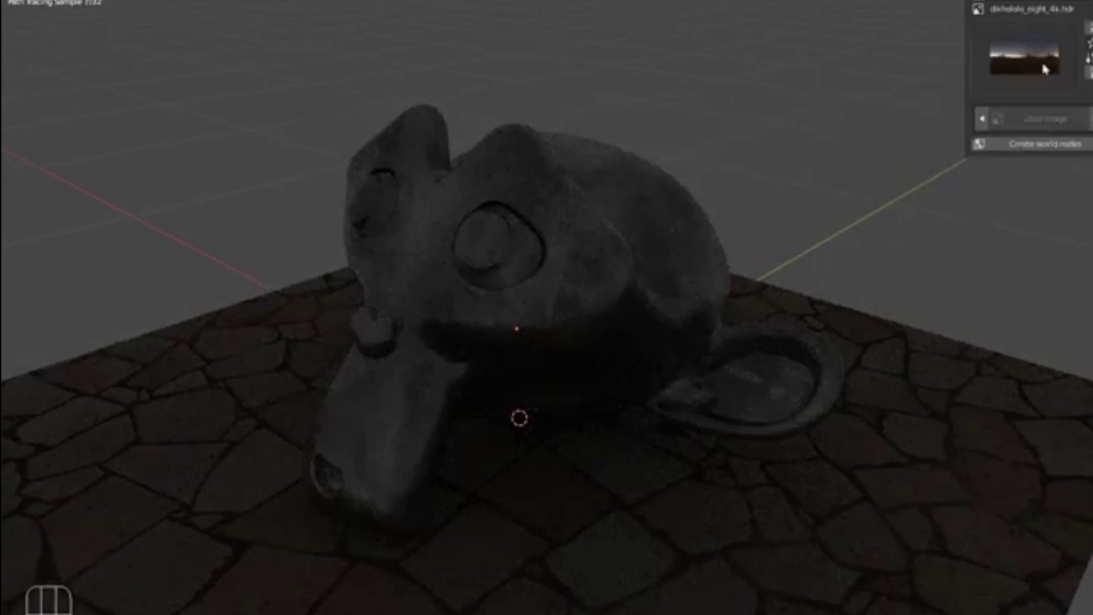
Pick a sunny outdoor HDRI from the thumbnails and view the lit monkey head
left_click(1040, 59)
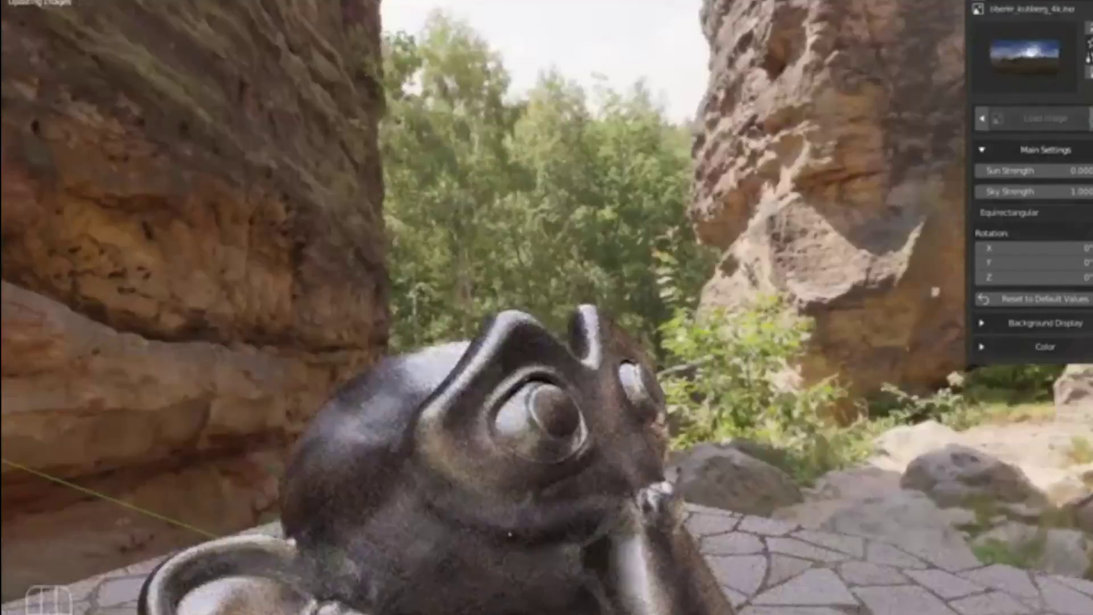
left_click(1025, 56)
left_click(1051, 154)
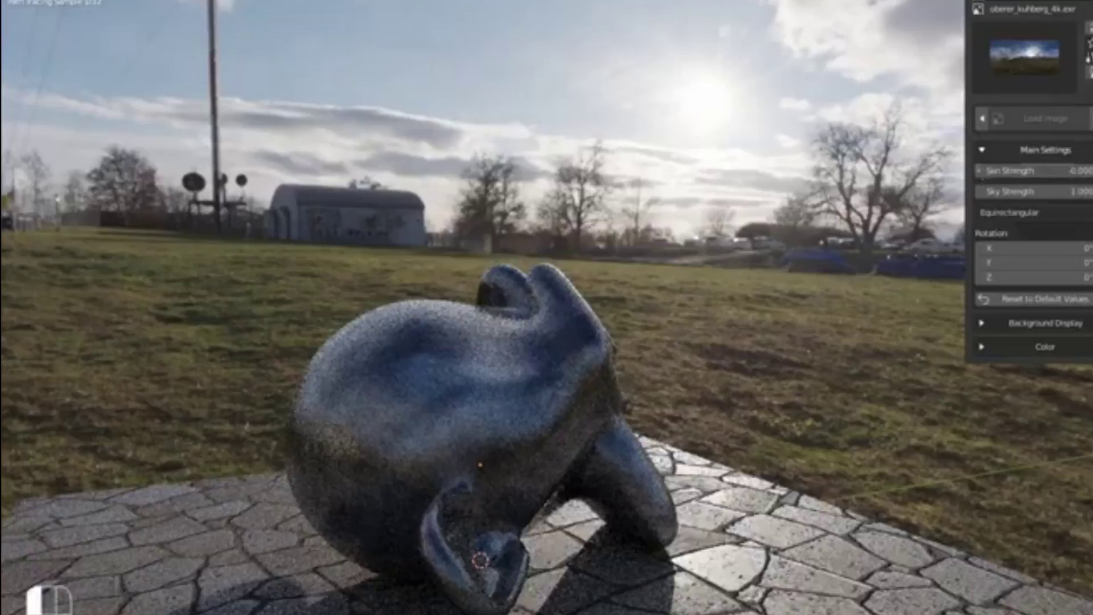
mouse_move(547, 308)
middle_mouse_down()
mouse_move(564, 316)
mouse_move(615, 257)
mouse_move(581, 342)
mouse_move(650, 325)
mouse_move(547, 257)
mouse_move(547, 359)
middle_mouse_up()
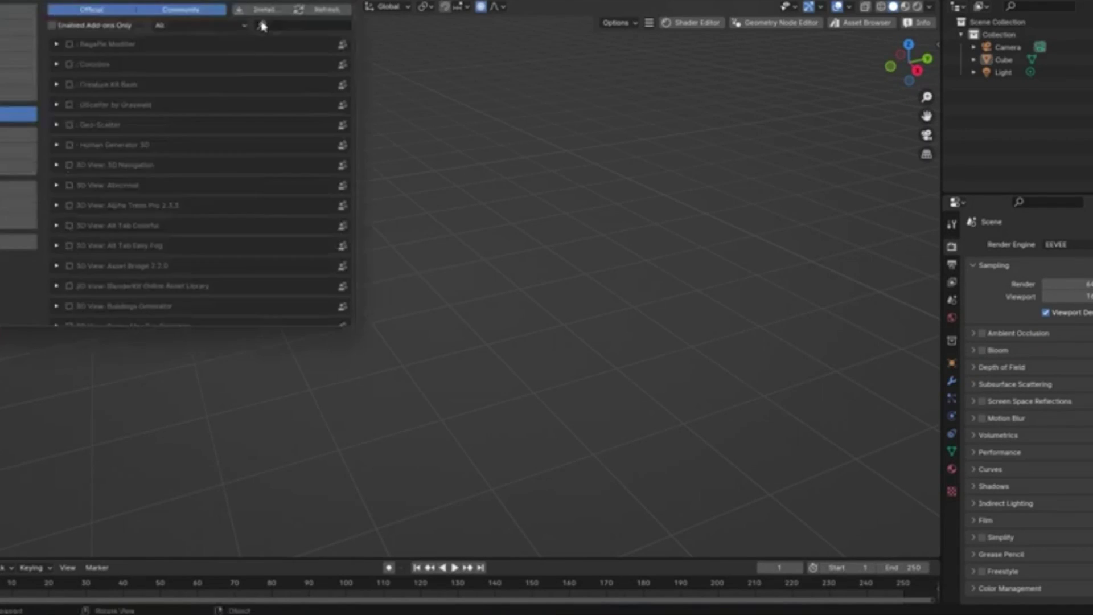
Install the GP to Curve add-on and convert a drawn stroke into a curve
left_click(673, 322)
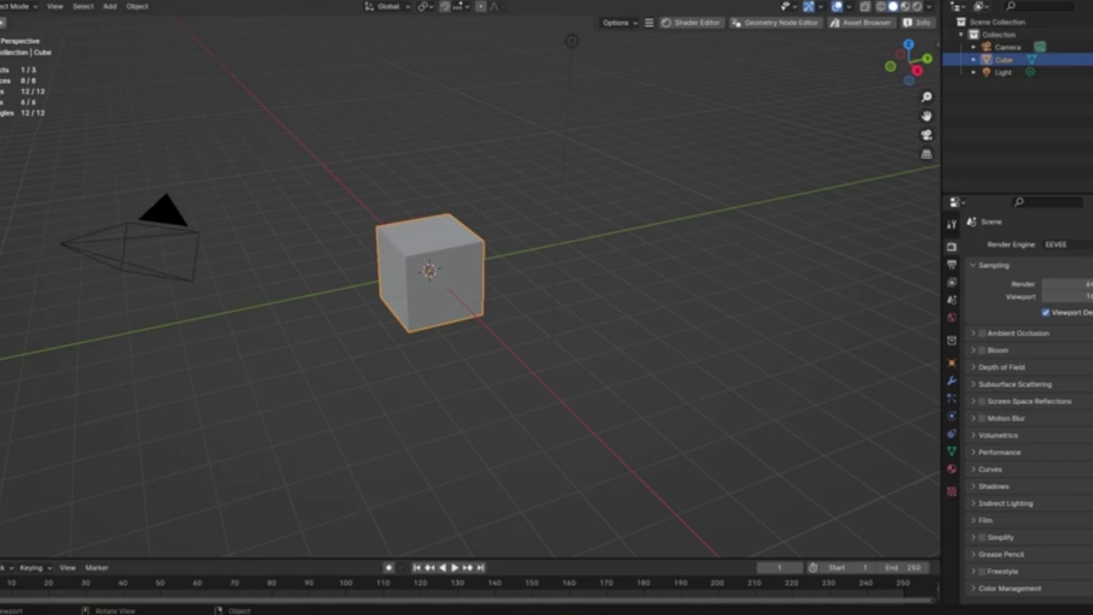
key("n")
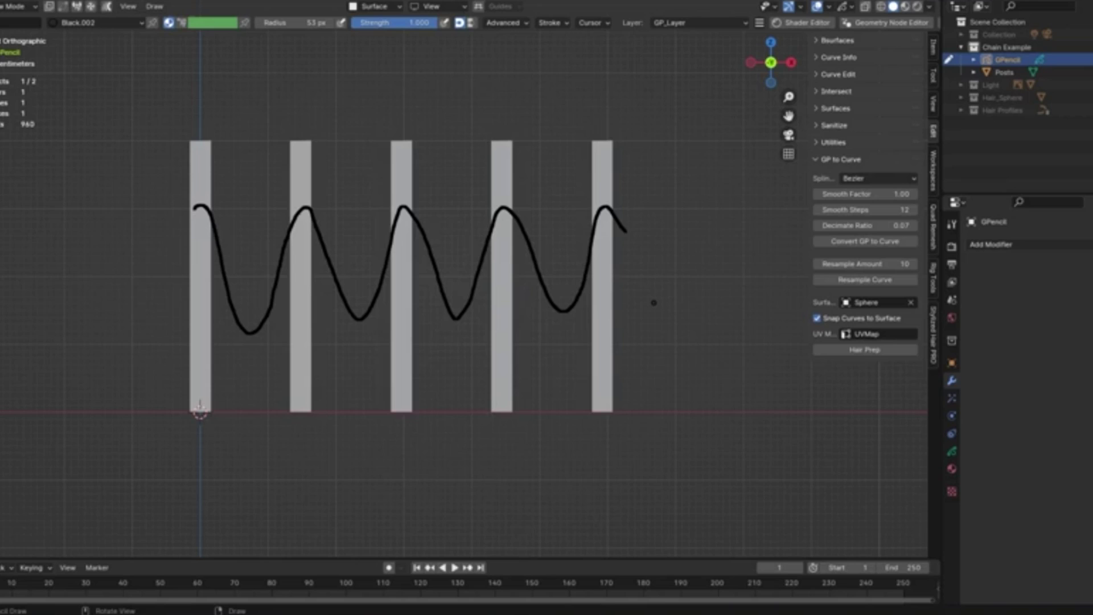
left_click(865, 242)
left_click(976, 246)
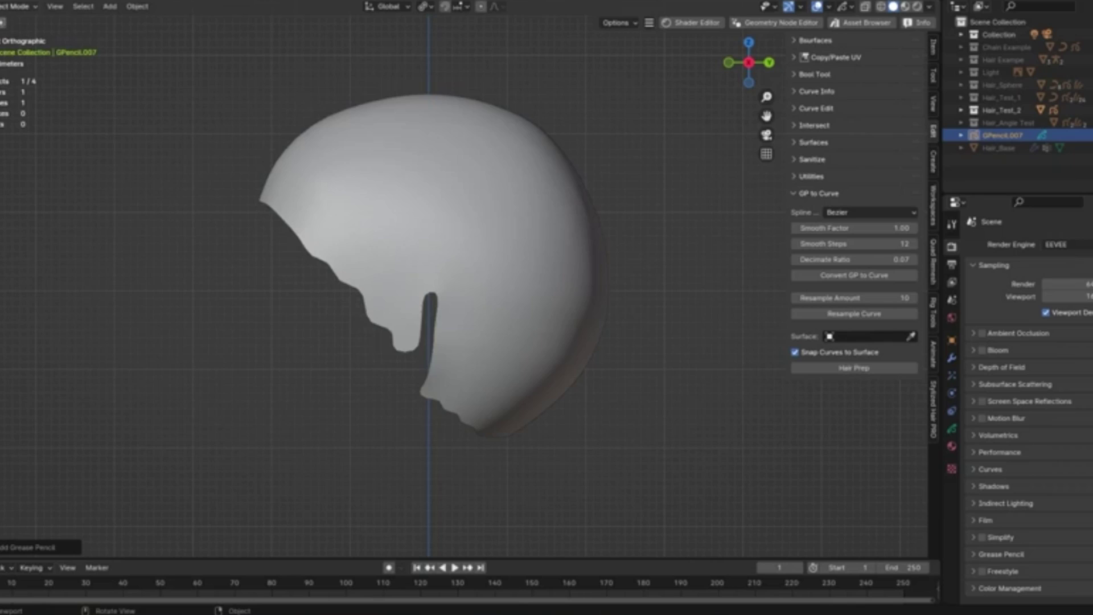
Set the head as Surface, convert the hair strokes, and view the back of the head
left_click(374, 7)
left_click(366, 71)
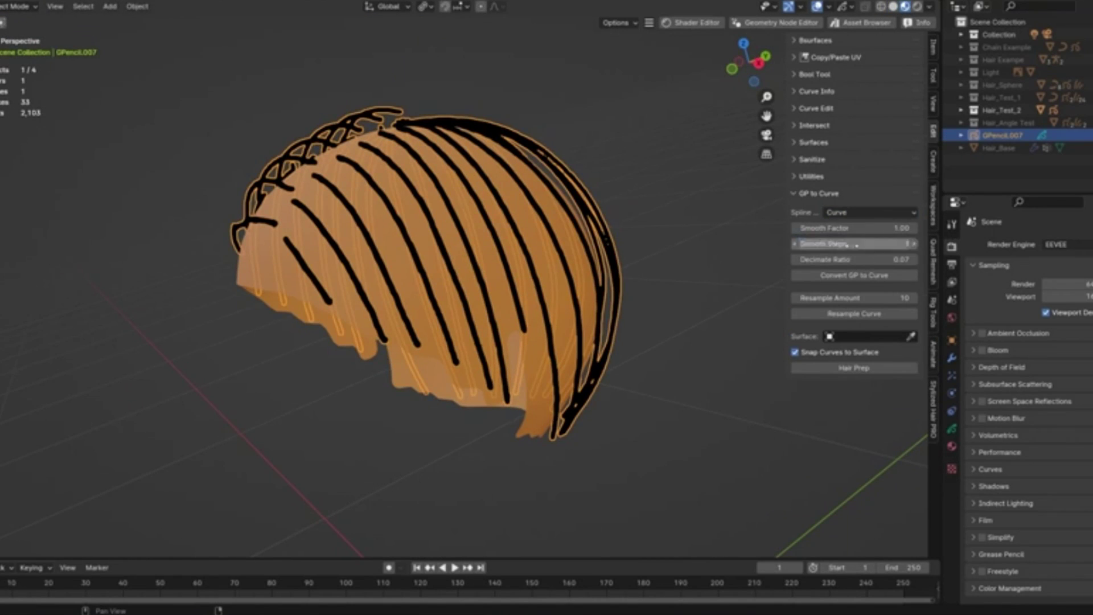
left_click(825, 275)
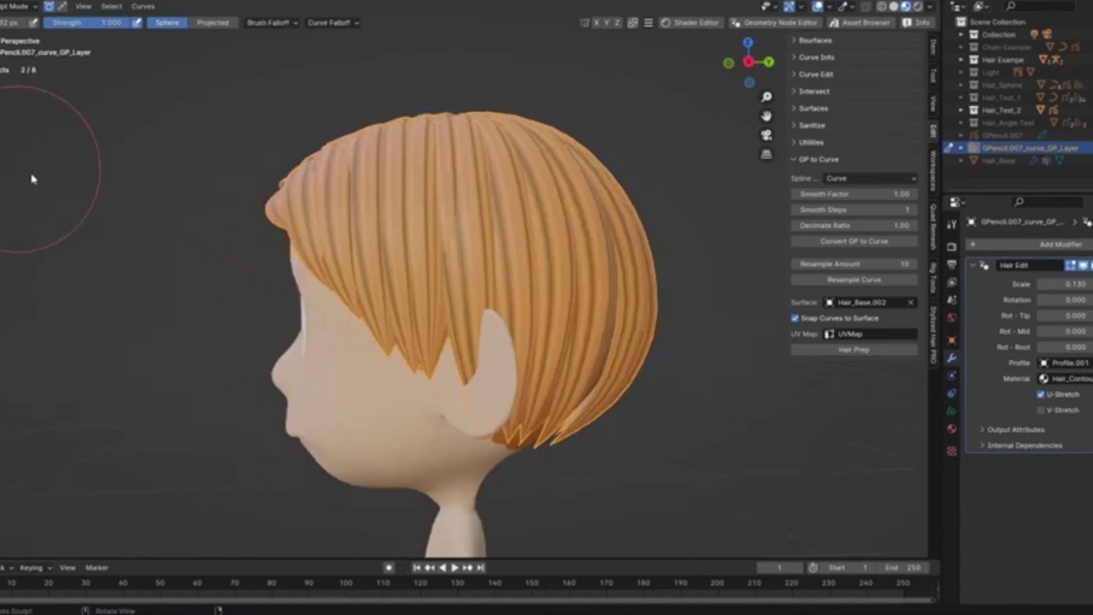
middle_click_drag(457, 360, 325, 360)
Inspect the Bezier-cut cube from front and angled views and select the wavy curve surface
middle_click_drag(240, 337, 371, 220)
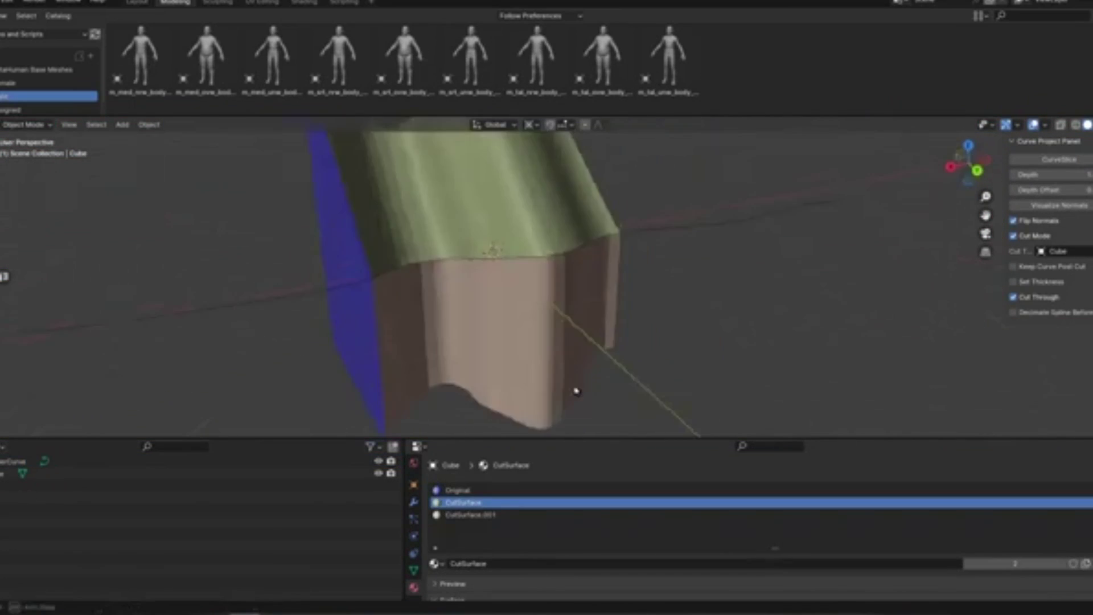
middle_click_drag(572, 390, 445, 333)
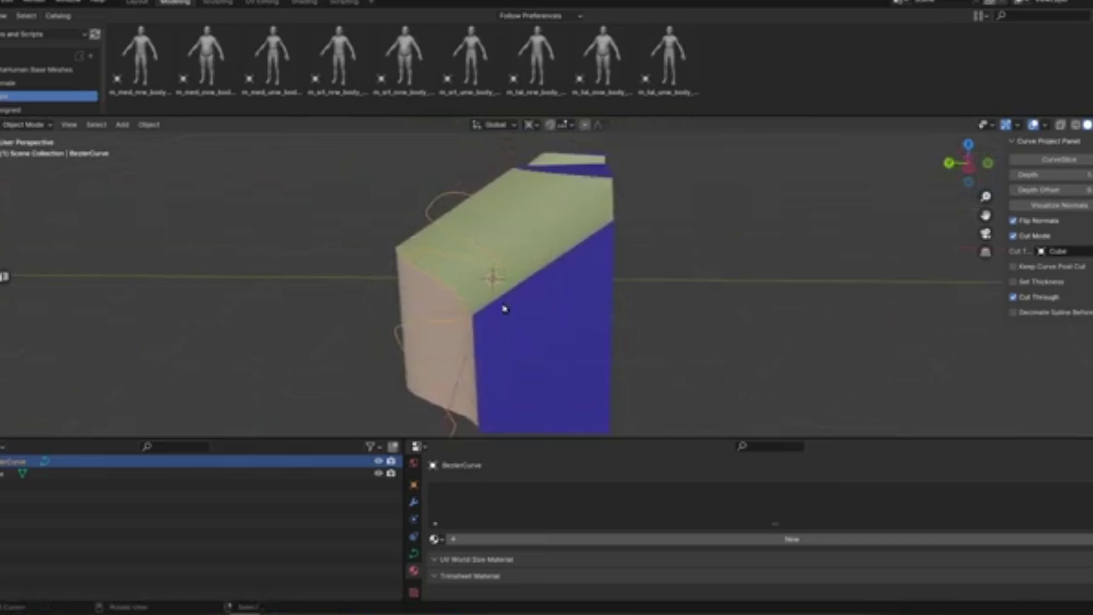
mouse_move(504, 309)
middle_mouse_down()
mouse_move(600, 263)
mouse_move(811, 206)
middle_mouse_up()
key("KP_1")
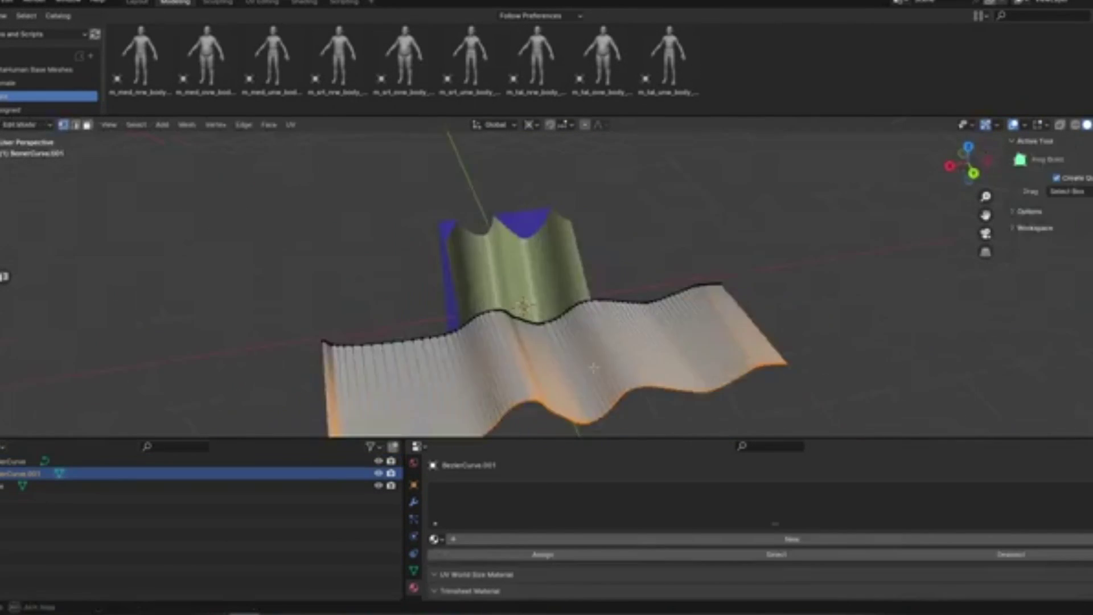
mouse_move(395, 298)
middle_mouse_down()
mouse_move(558, 256)
mouse_move(467, 321)
mouse_move(689, 373)
middle_mouse_up()
left_click(414, 484)
scroll(683, 530, "down", 5)
Add a circle curve rotated 90° on X and place it over the cube's face
key("r")
key("x")
key("9")
key("0")
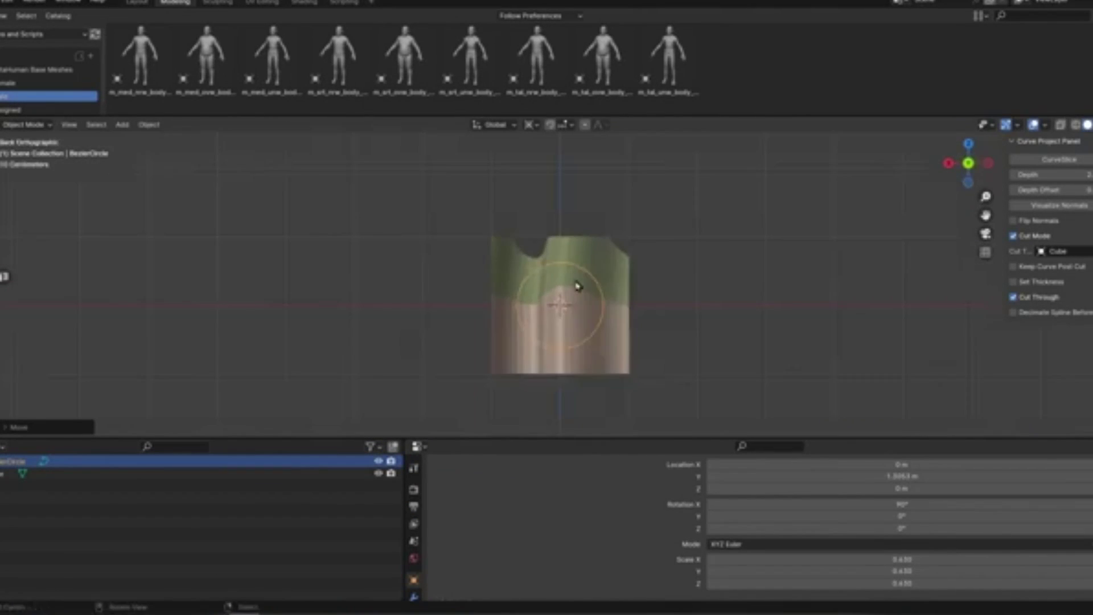
key("Return")
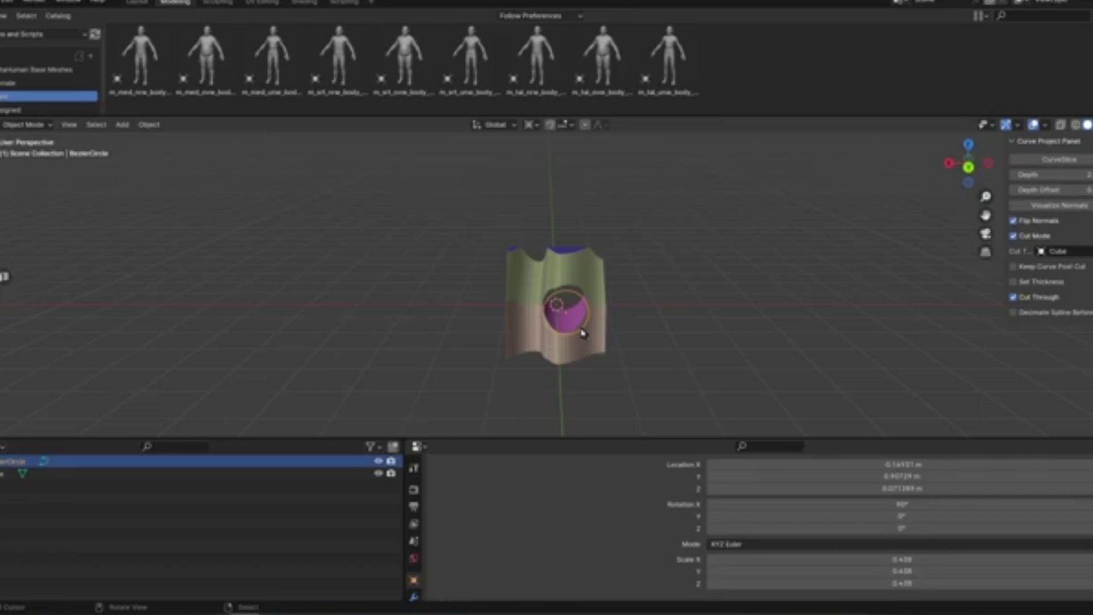
middle_click_drag(629, 312, 362, 274)
Add an Ico Sphere and extrude curve points along Z over it
left_click(547, 342)
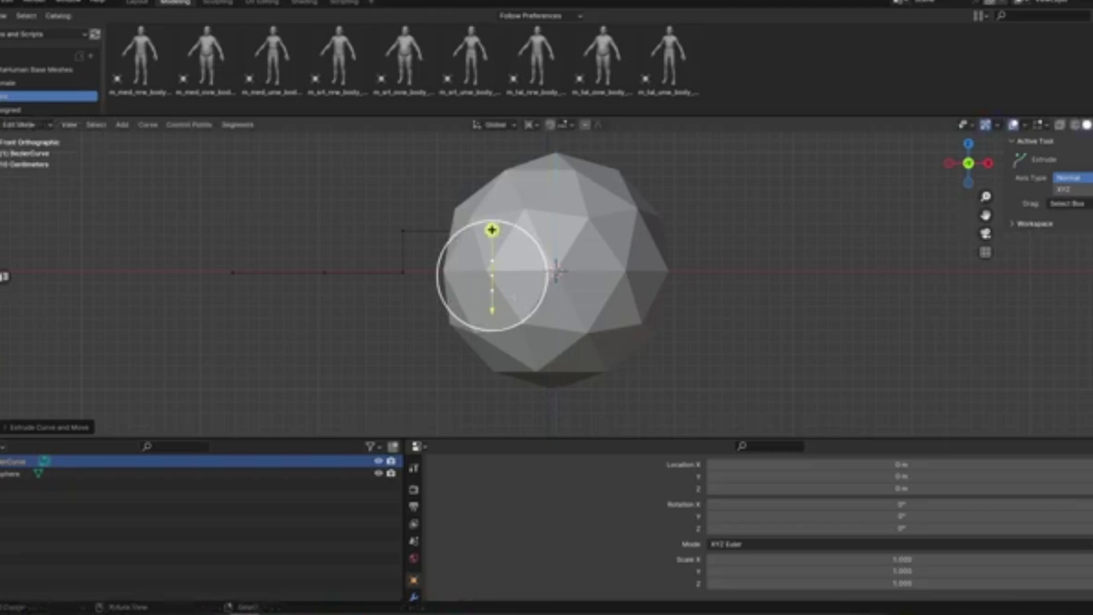
scroll(491, 276, "up", 4)
key("e")
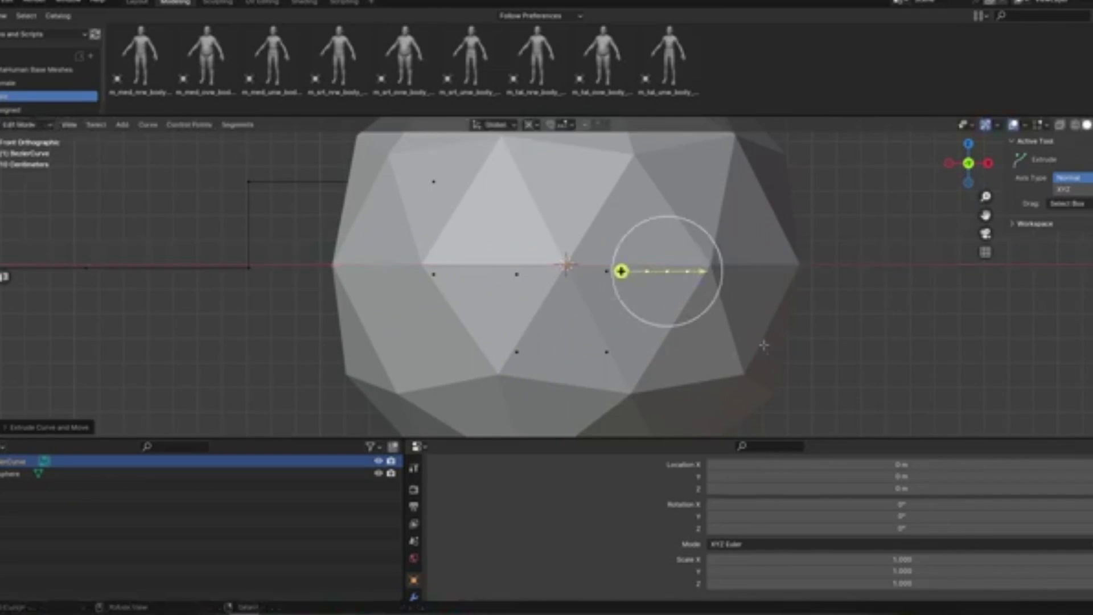
key("e")
key("z")
scroll(763, 345, "up", 2)
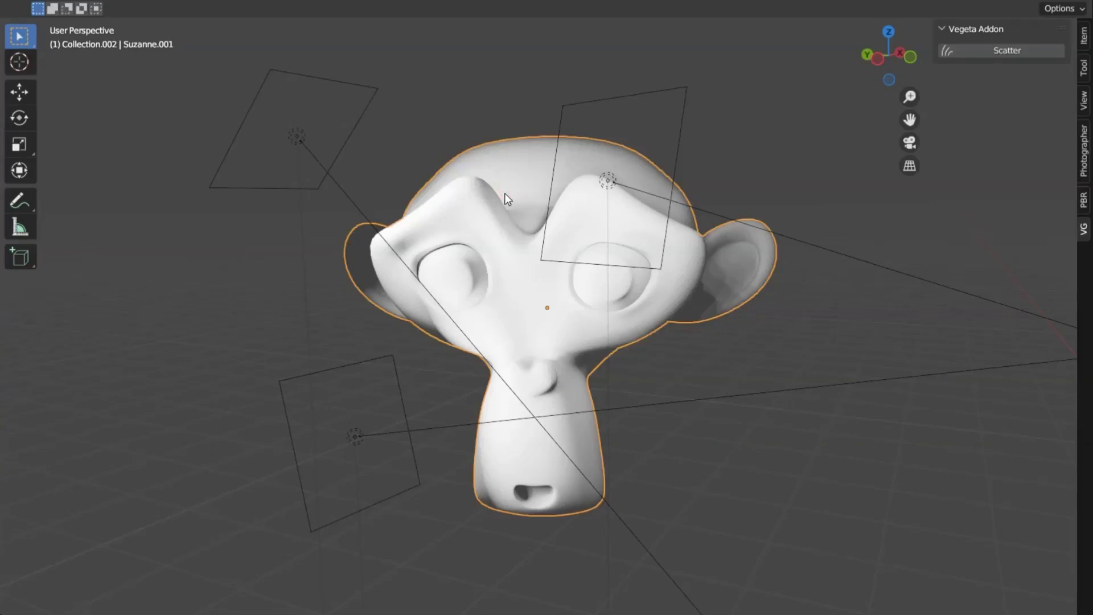
Scatter grass and flowers over Suzanne, then tune V Scale, Random VS, Density, Fac and seed sliders
left_click(1011, 51)
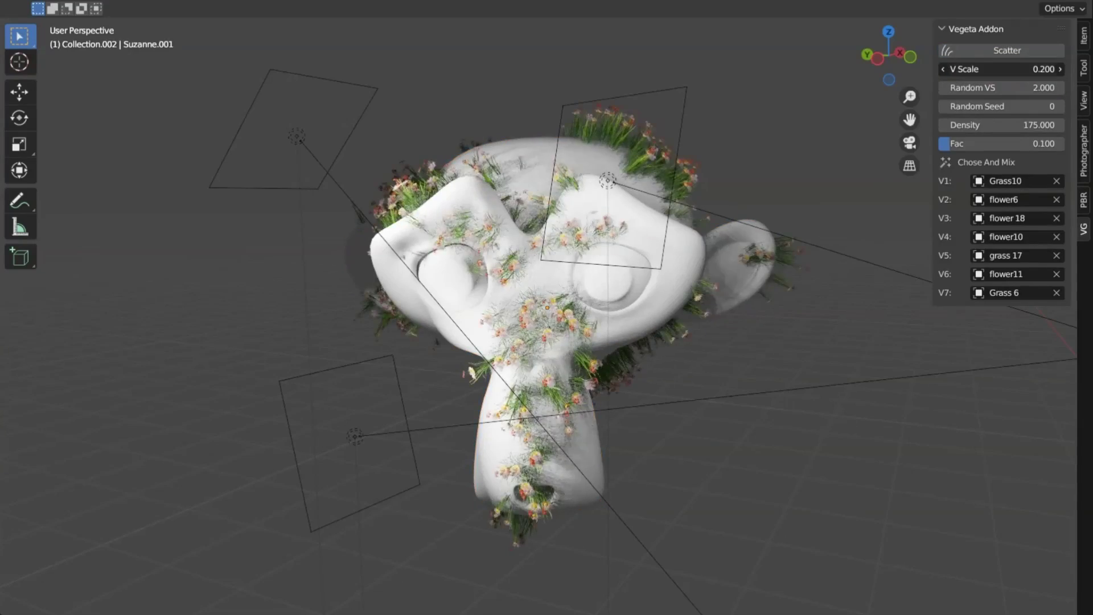
mouse_move(1000, 68)
left_mouse_down()
mouse_move(1025, 68)
mouse_move(974, 88)
mouse_move(1034, 105)
mouse_move(973, 125)
mouse_move(1013, 144)
left_mouse_up()
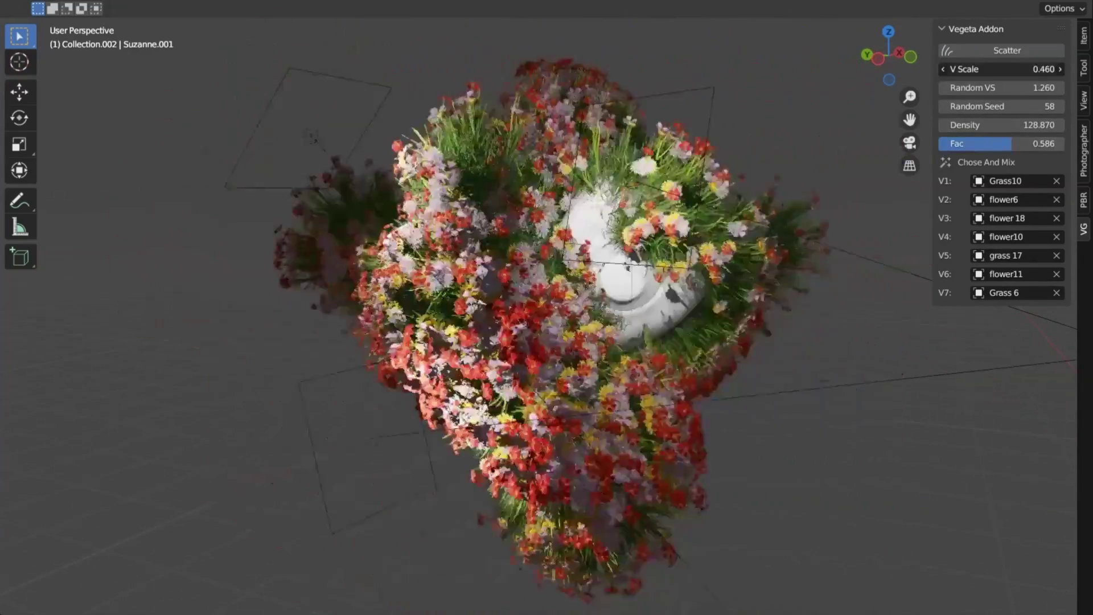
mouse_move(1004, 69)
left_mouse_down()
mouse_move(990, 70)
mouse_move(1012, 87)
left_mouse_up()
left_click_drag(991, 125, 897, 147)
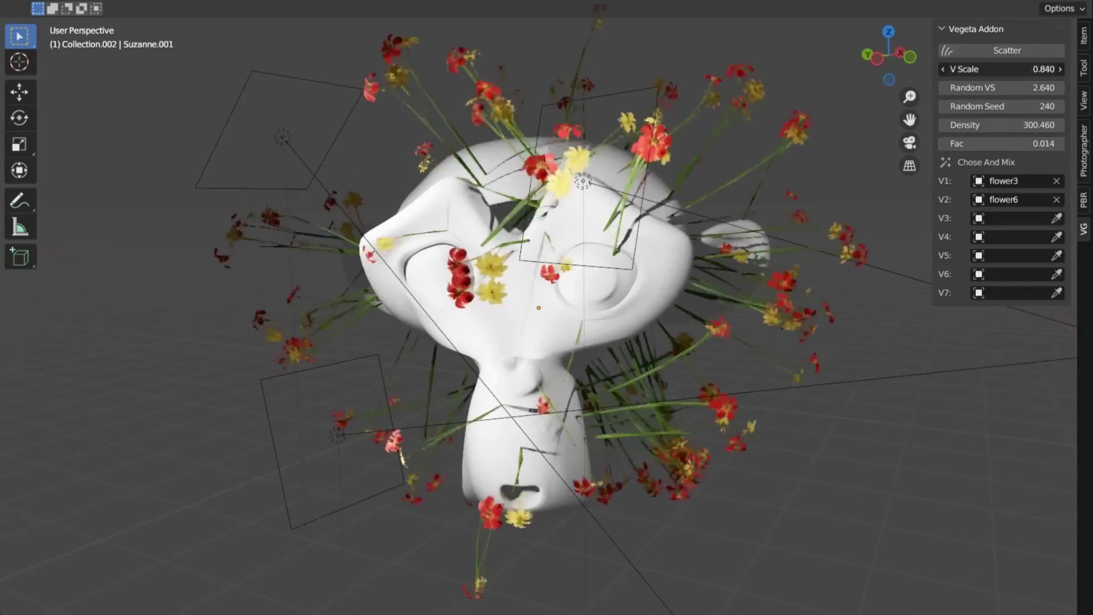
left_click_drag(1000, 144, 1052, 144)
mouse_move(1000, 88)
left_mouse_down()
mouse_move(1025, 88)
mouse_move(982, 74)
mouse_move(995, 81)
left_mouse_up()
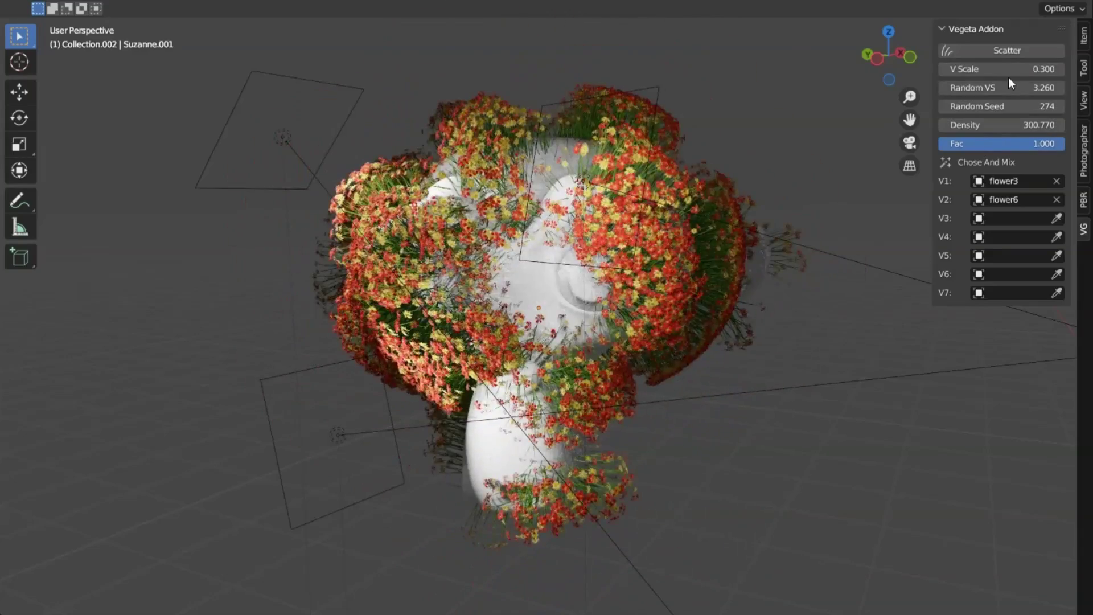
mouse_move(1009, 81)
left_mouse_down()
mouse_move(992, 82)
mouse_move(1008, 69)
mouse_move(1008, 88)
left_mouse_up()
mouse_move(999, 106)
left_mouse_down()
mouse_move(983, 106)
mouse_move(1008, 126)
left_mouse_up()
left_click_drag(1050, 144, 1018, 144)
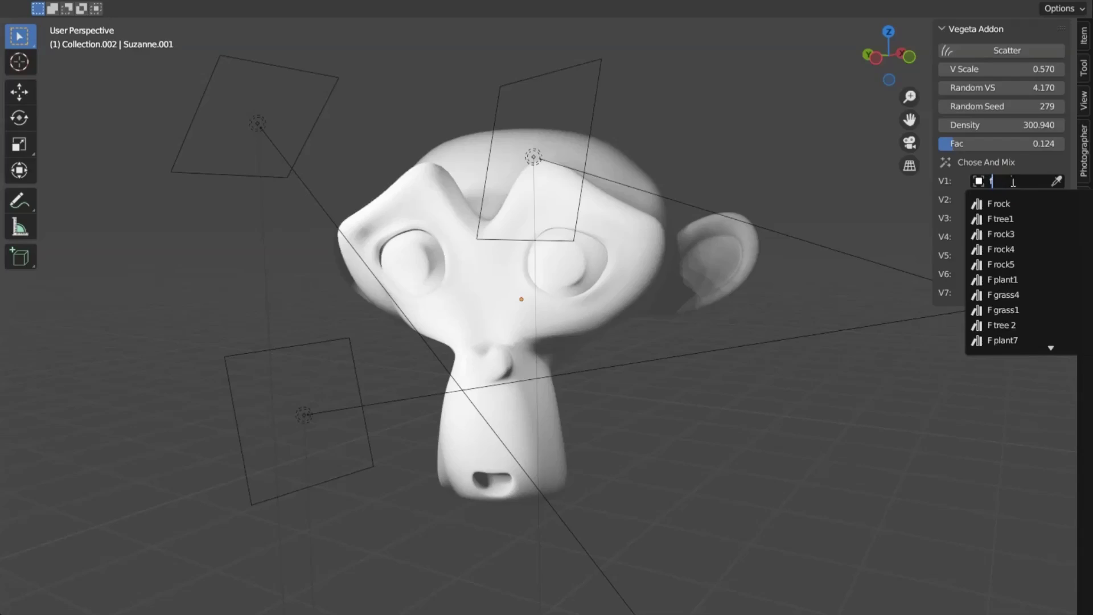
Choose flower5, Grass10 and flower6 for the first plant slots
left_click(1005, 264)
left_click(1011, 199)
type("gra")
left_click(1010, 301)
left_click(1017, 217)
type("flo")
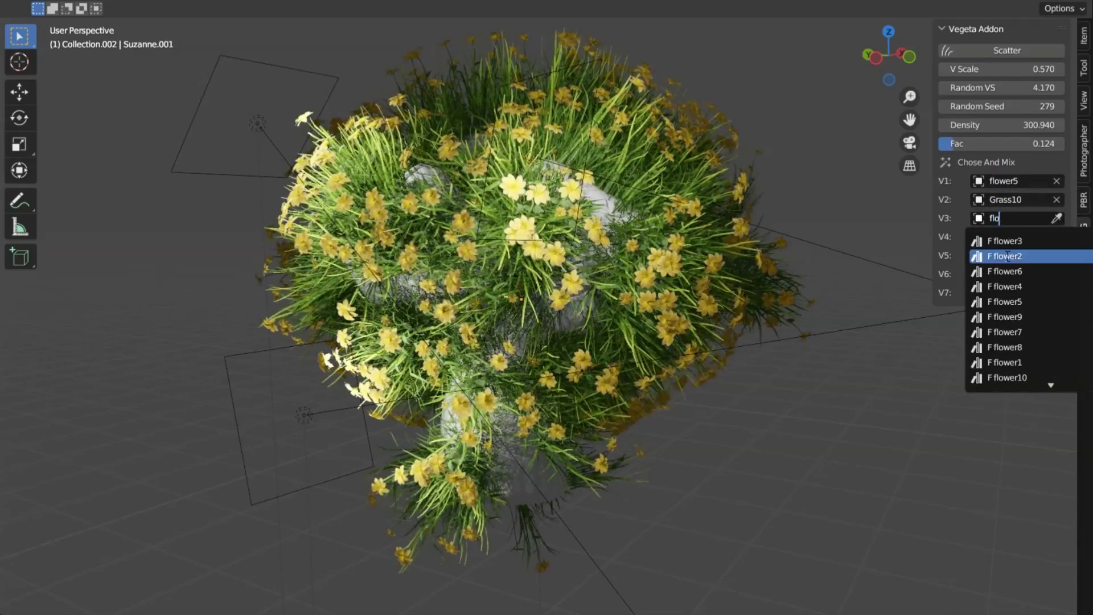
left_click(1017, 237)
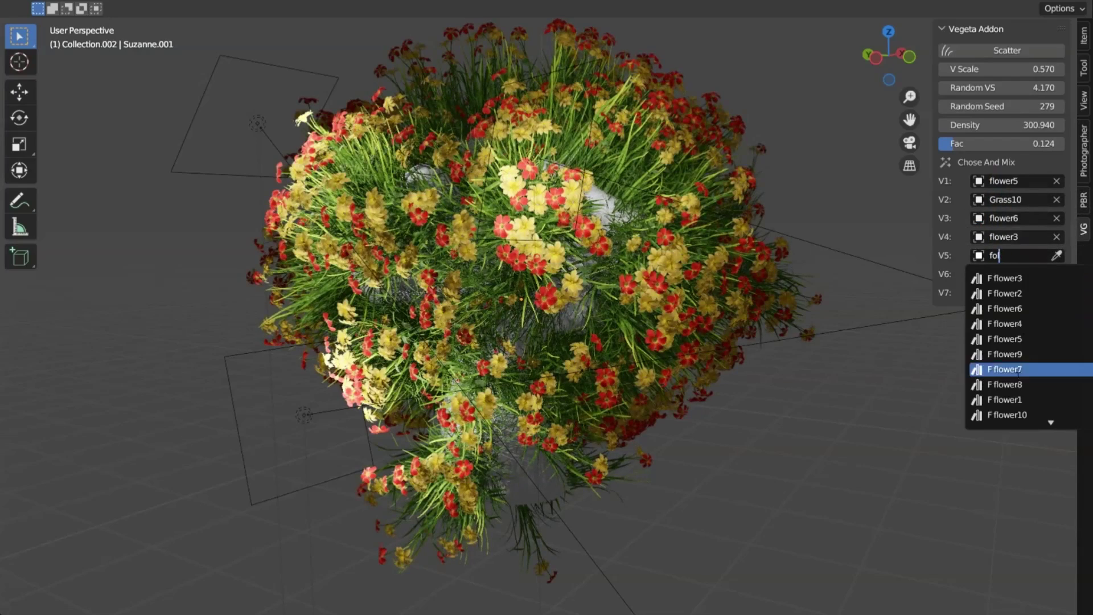
Choose flower8 for V7, then adjust V Scale, Random VS and Random Seed
left_click(1013, 291)
type("fol")
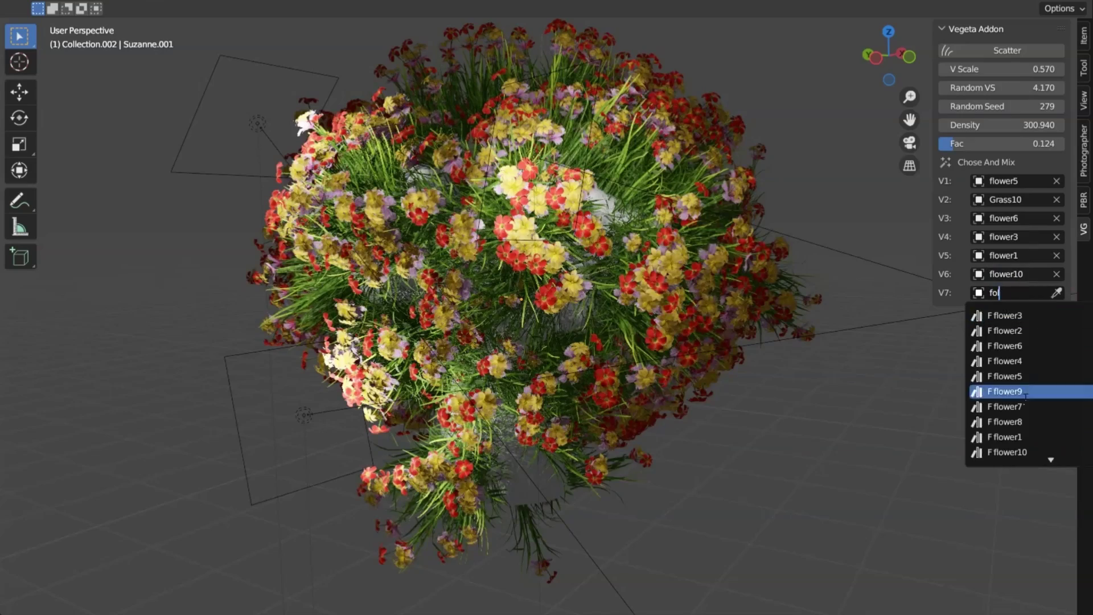
left_click(1006, 421)
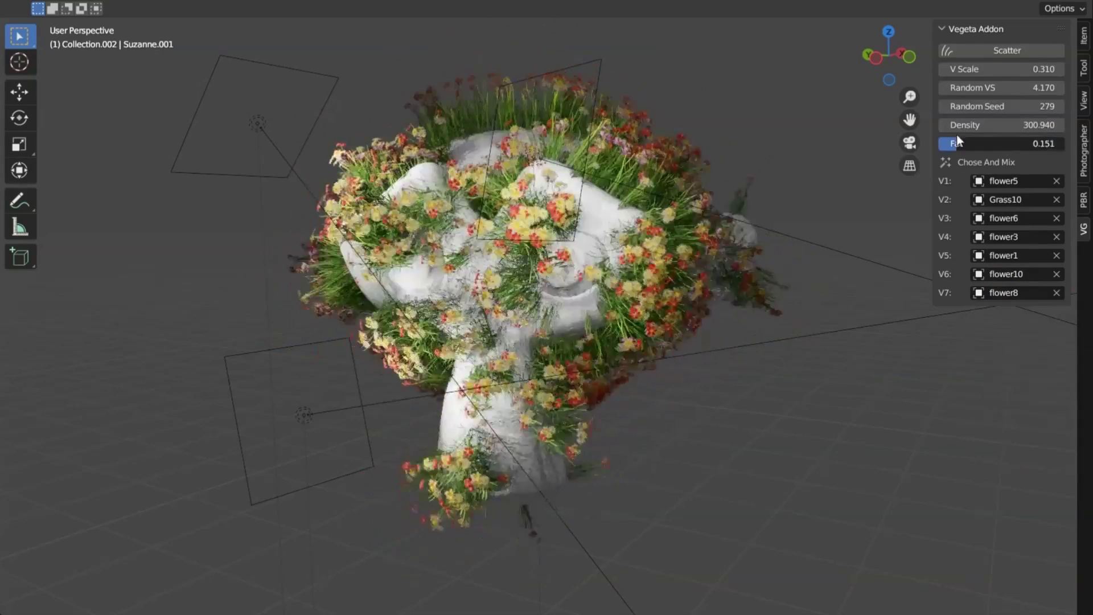
mouse_move(999, 68)
left_mouse_down()
mouse_move(957, 68)
mouse_move(1016, 74)
mouse_move(1042, 106)
left_mouse_up()
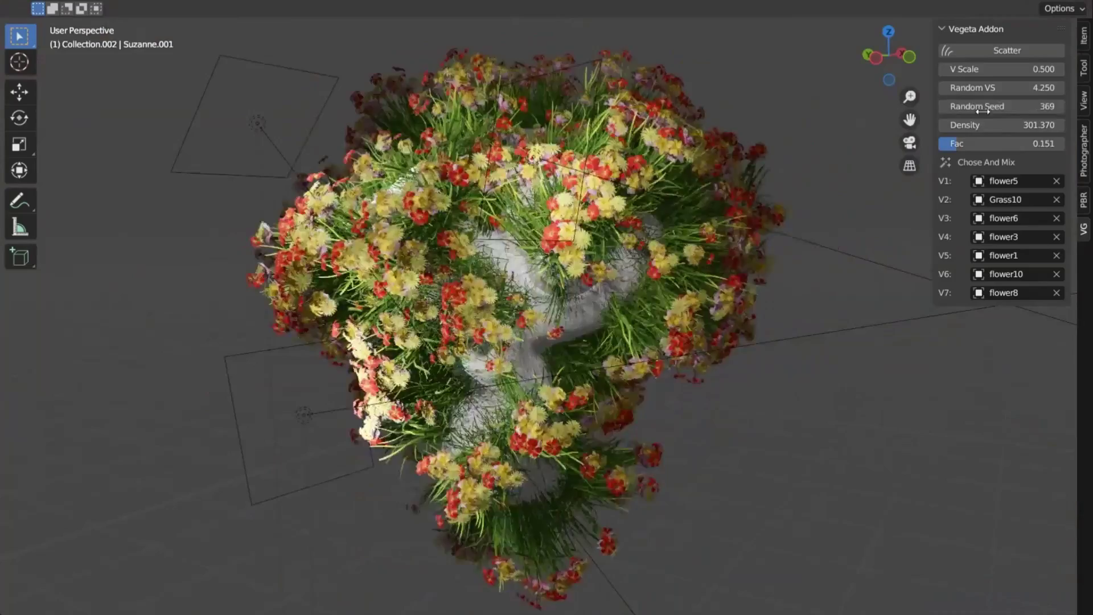
mouse_move(1007, 68)
left_mouse_down()
mouse_move(991, 70)
mouse_move(974, 107)
left_mouse_up()
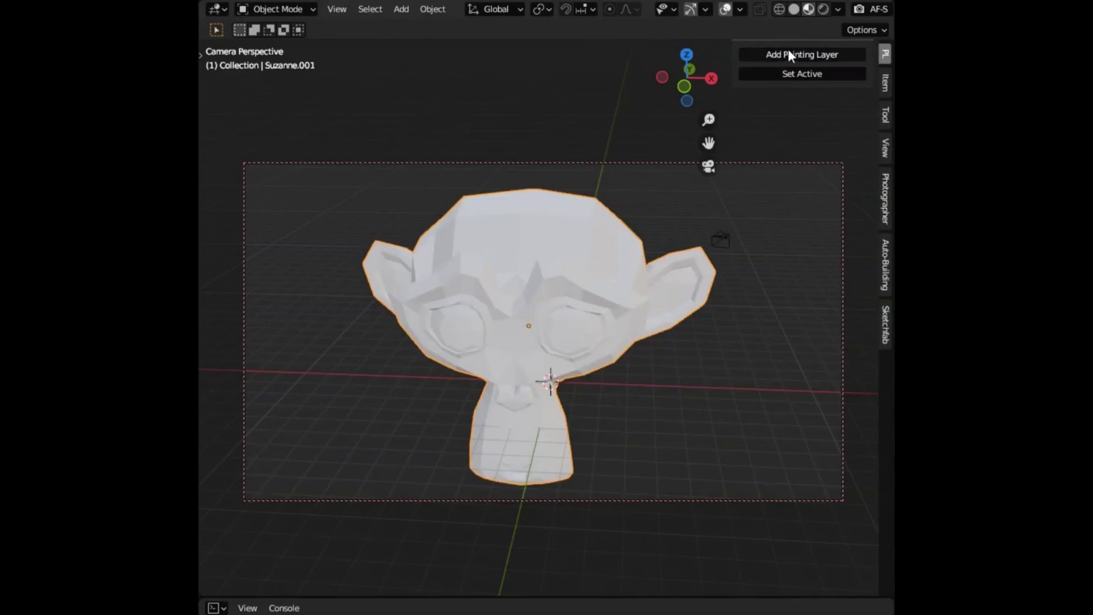
Add a painting layer to Suzanne and shift its colour from pink to light cyan
left_click(789, 52)
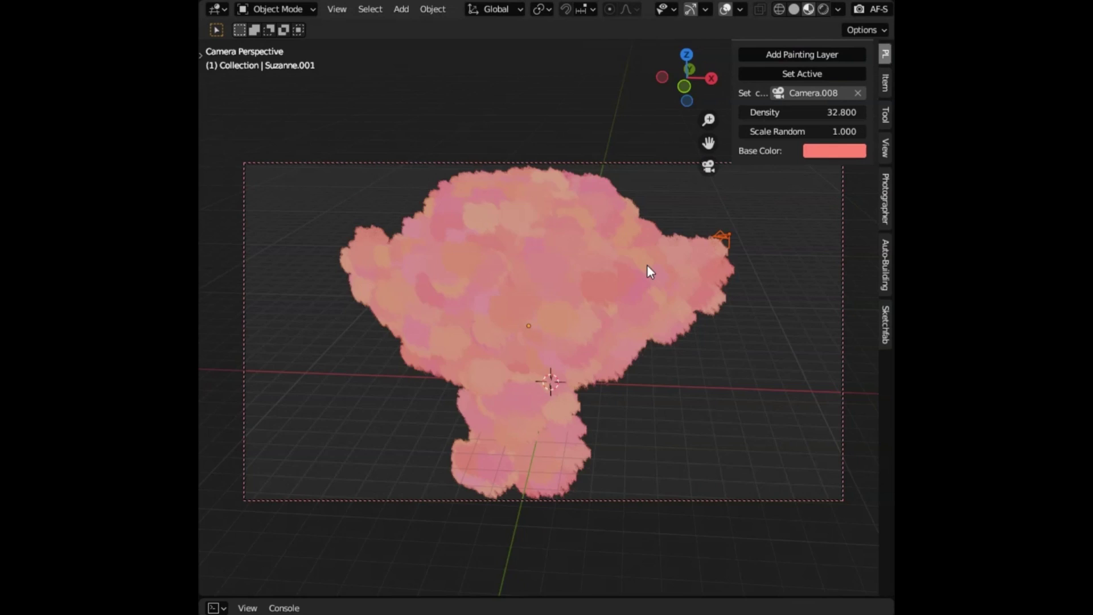
middle_click_drag(575, 249, 691, 225)
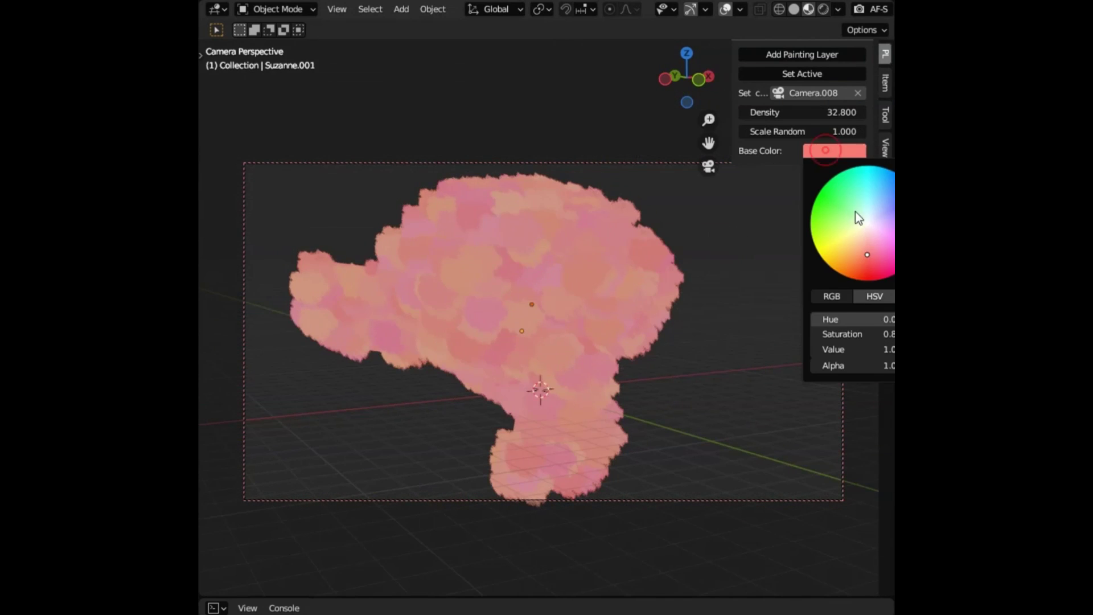
left_click_drag(857, 217, 840, 205)
middle_click_drag(823, 222, 513, 295)
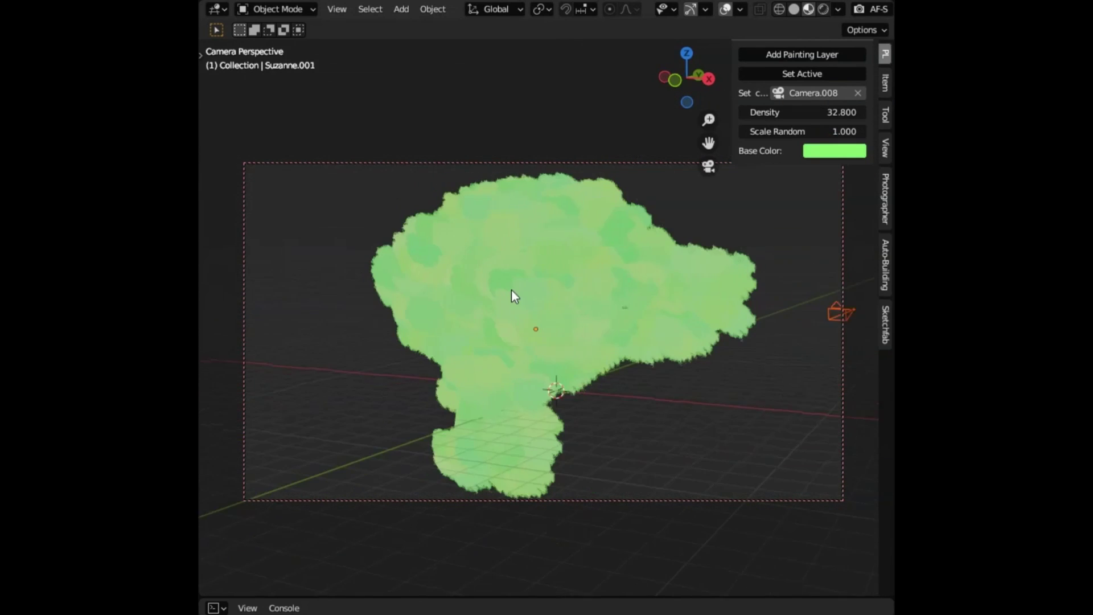
left_click(829, 151)
mouse_move(854, 256)
left_mouse_down()
mouse_move(880, 197)
mouse_move(858, 218)
left_mouse_up()
mouse_move(474, 372)
middle_mouse_down()
mouse_move(615, 351)
mouse_move(520, 371)
mouse_move(588, 396)
mouse_move(428, 406)
mouse_move(593, 365)
mouse_move(342, 367)
mouse_move(669, 408)
mouse_move(617, 410)
middle_mouse_up()
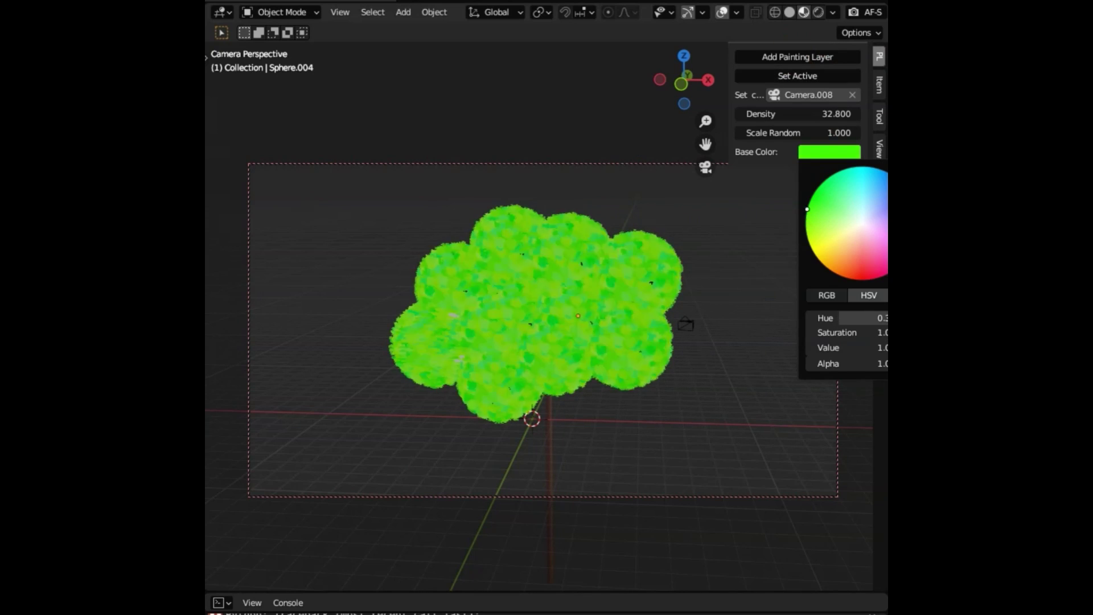
Tune the cloud's Base Color toward a saturated yellow-green
left_click_drag(827, 209, 846, 218)
mouse_move(727, 384)
middle_mouse_down()
mouse_move(273, 410)
mouse_move(660, 335)
middle_mouse_up()
left_click(829, 151)
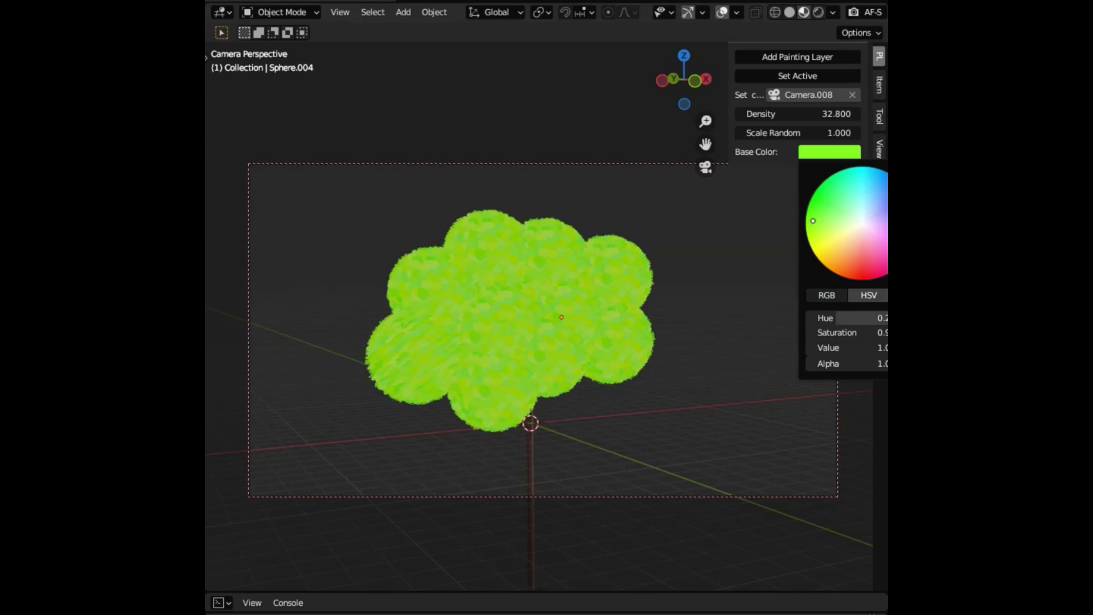
left_click_drag(816, 205, 806, 235)
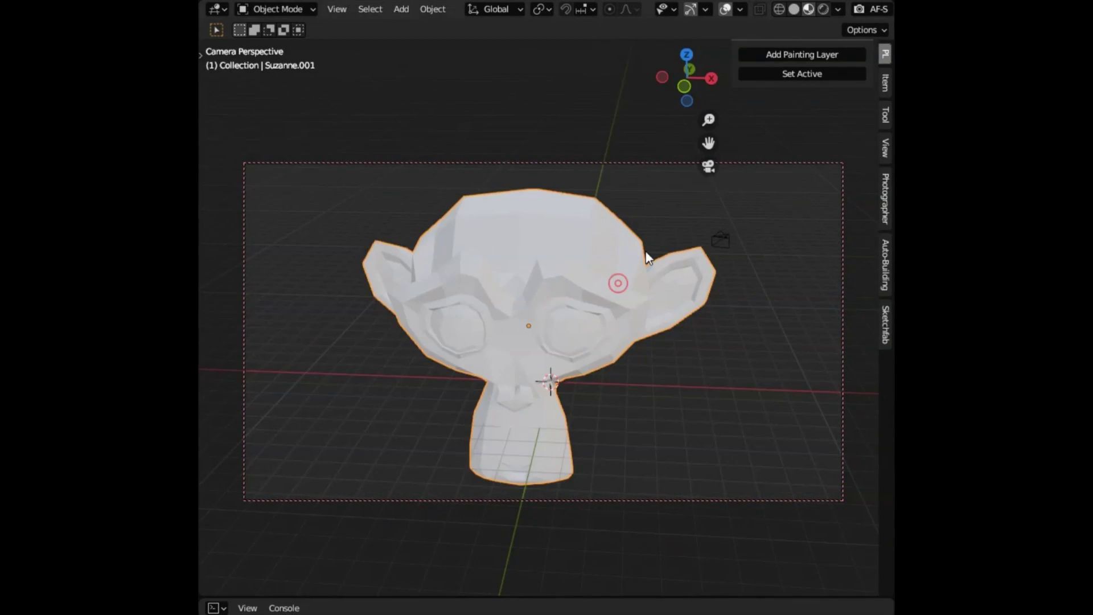
Add another painting layer and sweep its colour from pink through green to cyan
left_click(794, 56)
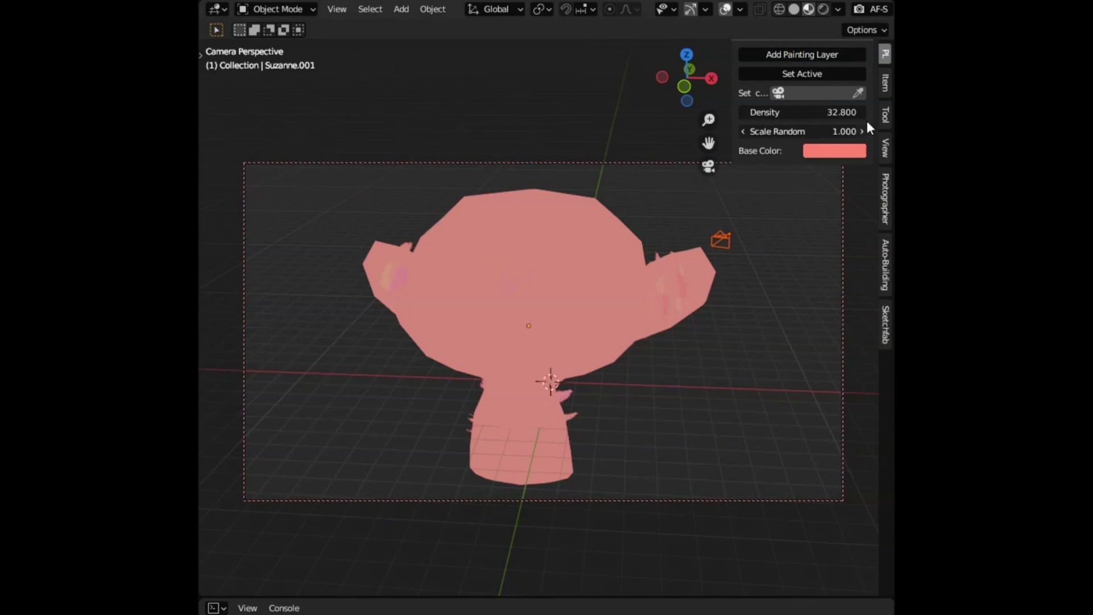
mouse_move(683, 267)
middle_mouse_down()
mouse_move(576, 251)
mouse_move(725, 225)
middle_mouse_up()
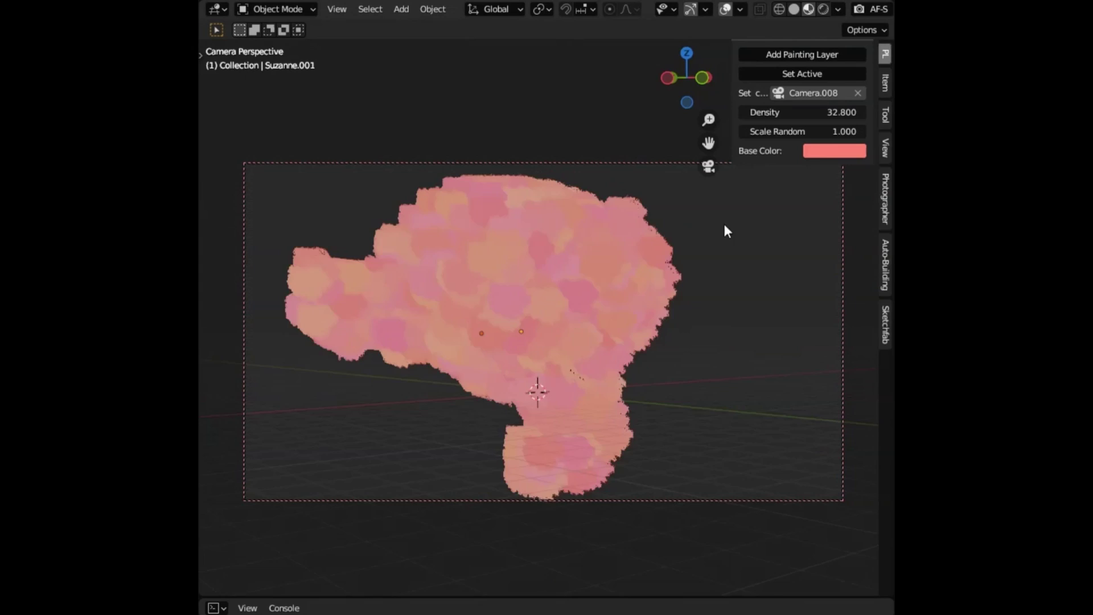
left_click(827, 151)
left_click_drag(863, 209, 842, 201)
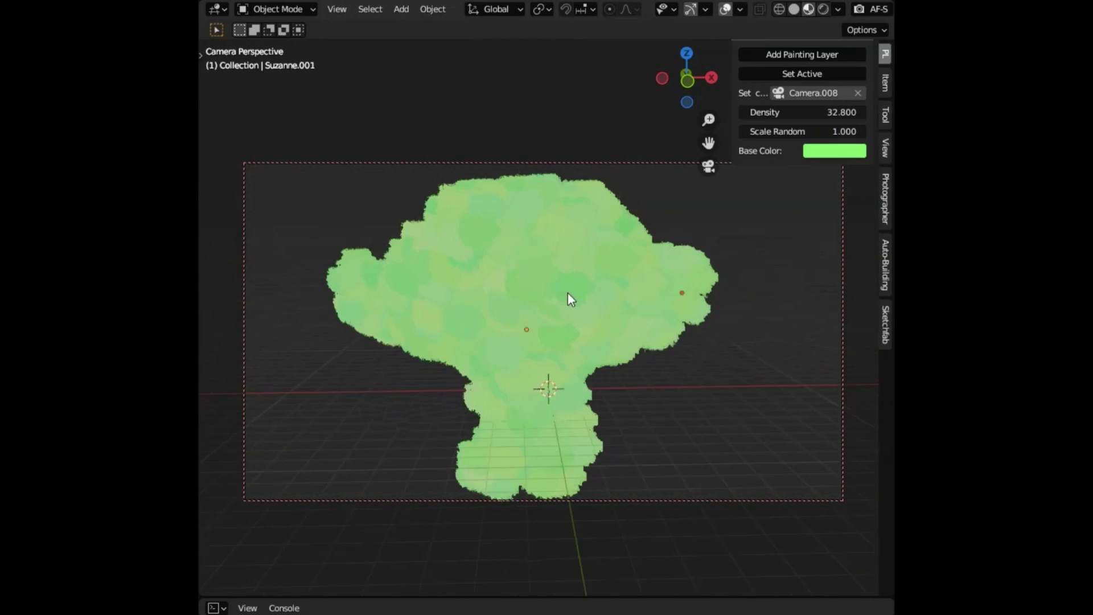
left_click(829, 151)
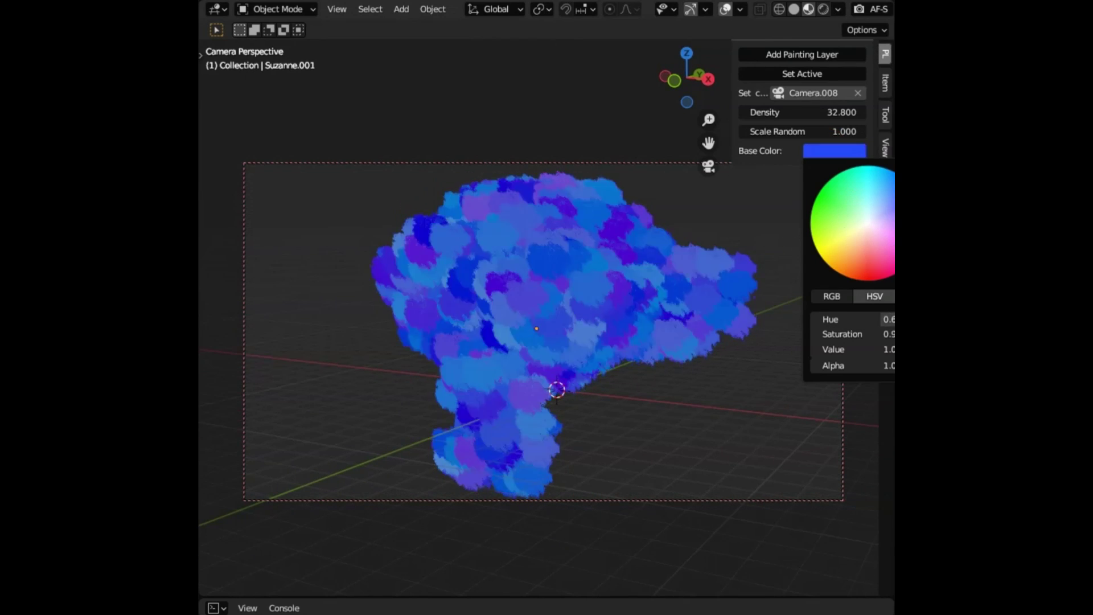
left_click_drag(854, 248, 886, 178)
mouse_move(701, 342)
middle_mouse_down()
mouse_move(618, 359)
mouse_move(510, 349)
mouse_move(761, 340)
mouse_move(593, 368)
mouse_move(432, 361)
middle_mouse_up()
middle_click_drag(625, 420, 618, 404)
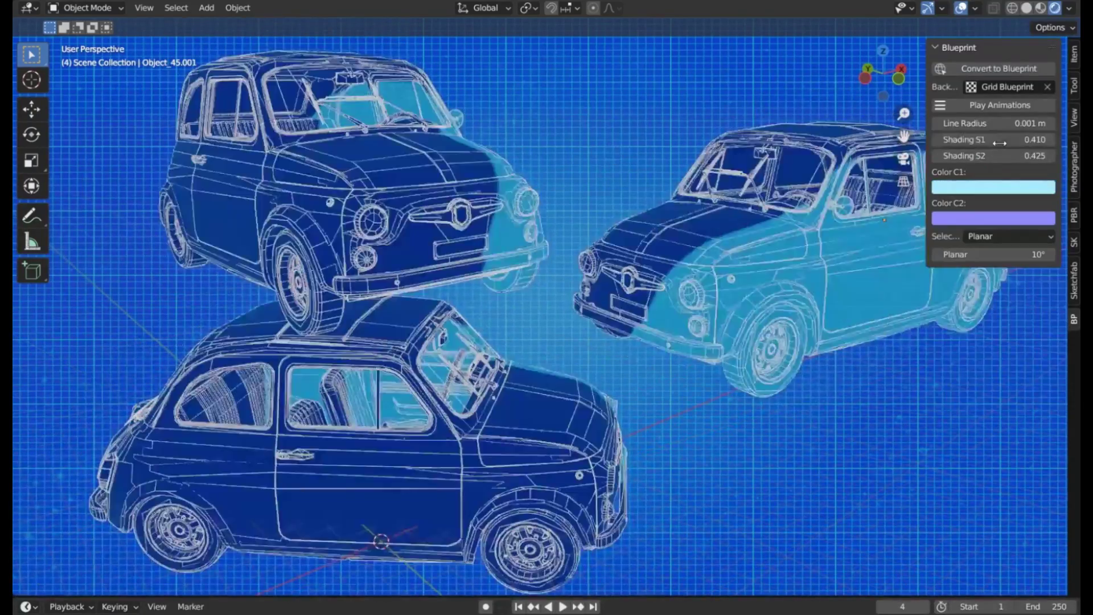
Raise Shading S1, set Line Radius to 0.005 m, and pick a green Color C1
left_click_drag(999, 143, 1021, 143)
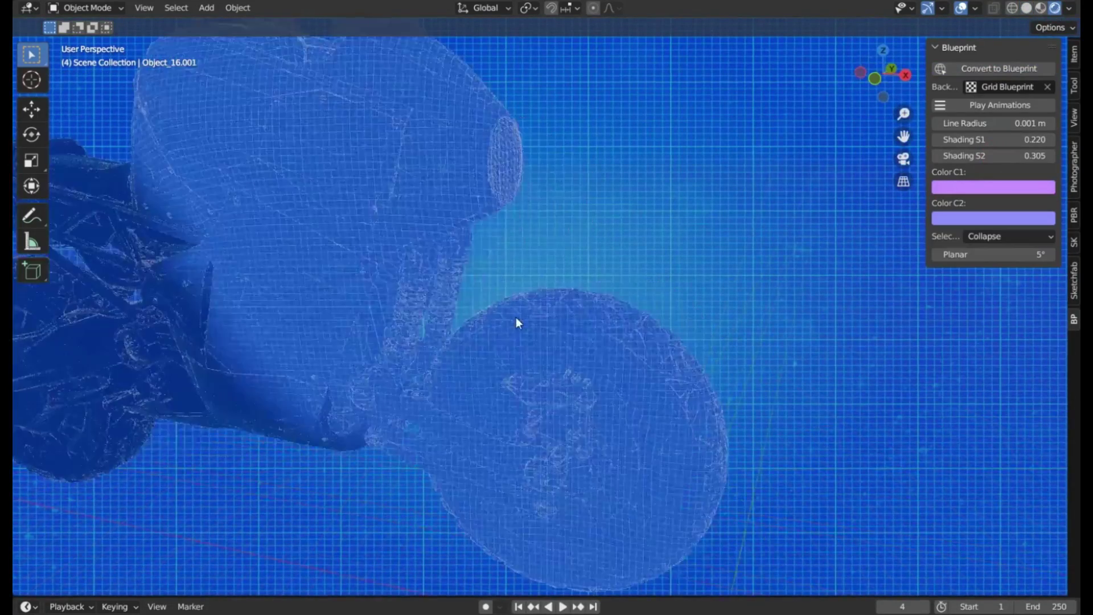
left_click_drag(966, 140, 990, 139)
type("5")
key("Return")
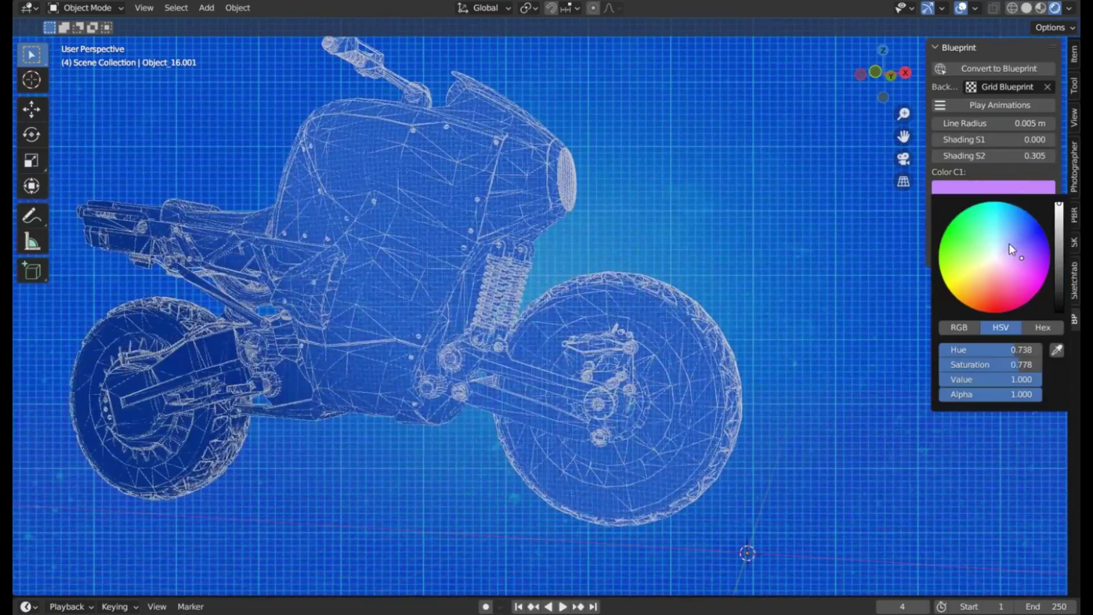
left_click(994, 187)
left_click(977, 231)
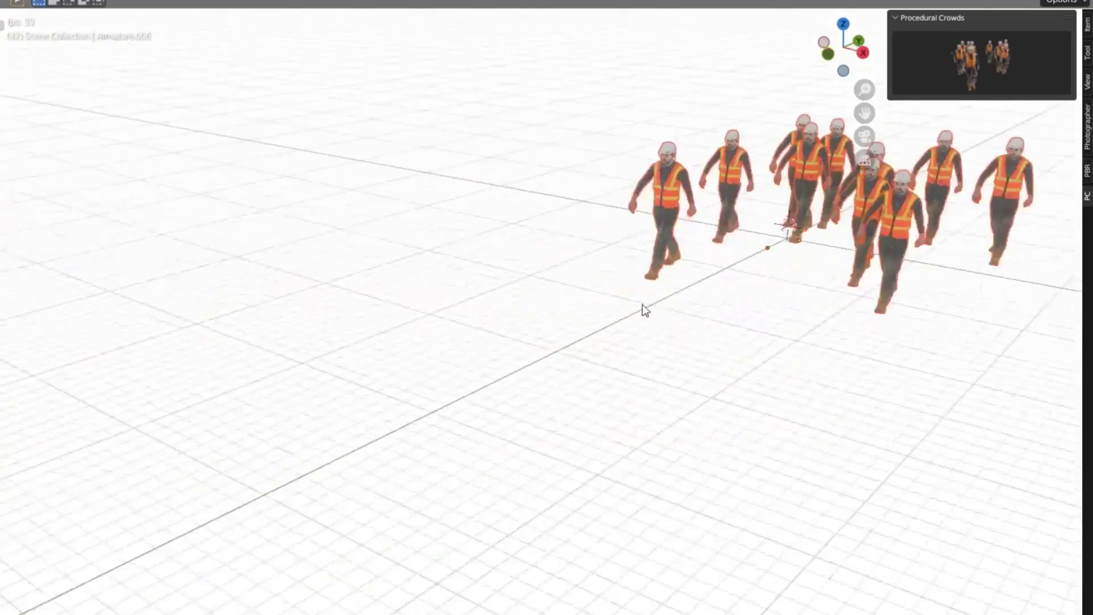
Stop the soldier crowd playback and view the marching figures from eye level
key("space")
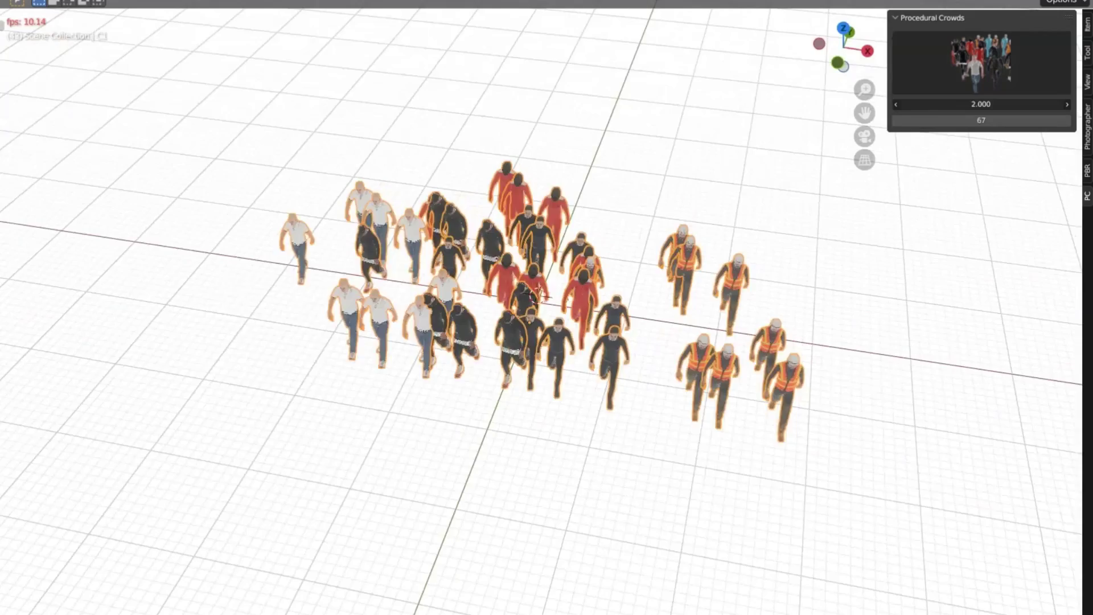
middle_click_drag(948, 143, 687, 261)
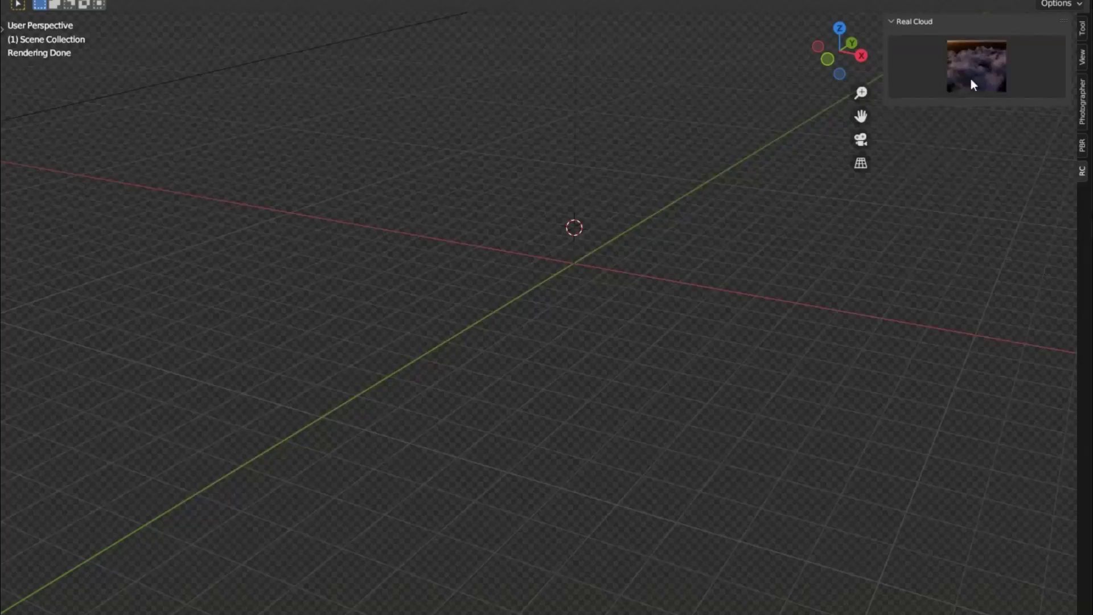
Raise cloud scale and density and lower Clouds Fac so clouds appear
mouse_move(974, 107)
left_mouse_down()
mouse_move(1016, 107)
mouse_move(1017, 121)
left_mouse_up()
left_click(977, 192)
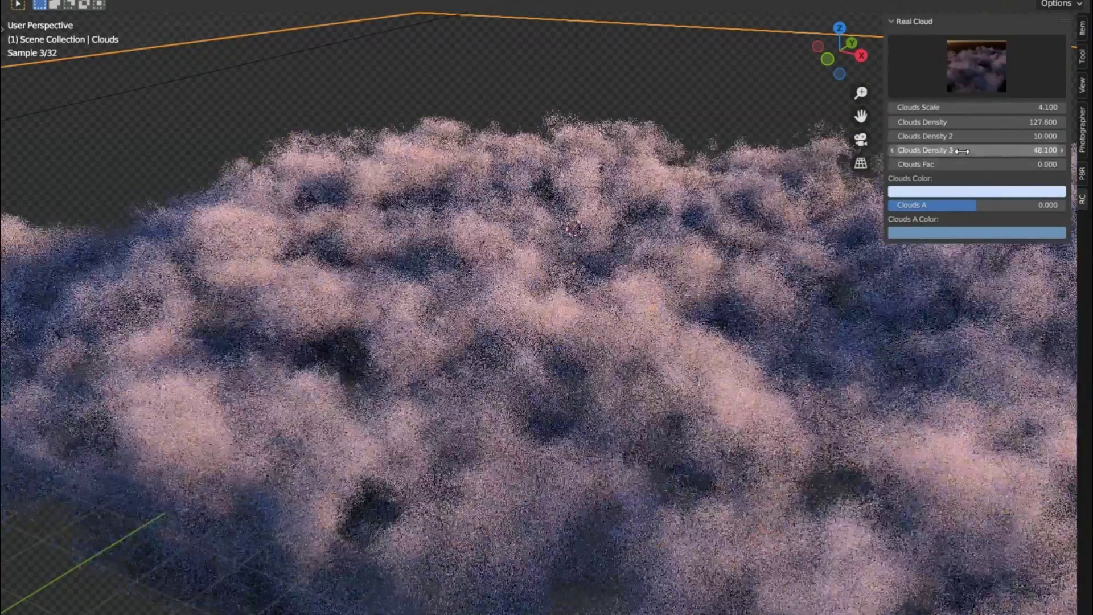
left_click_drag(973, 164, 931, 164)
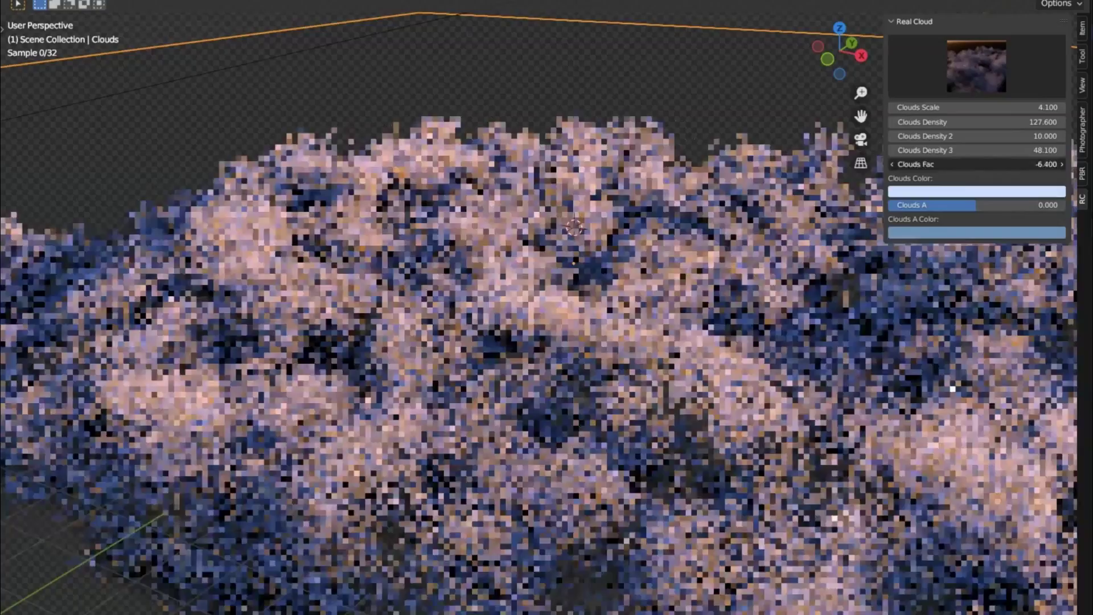
middle_click_drag(829, 402, 535, 386)
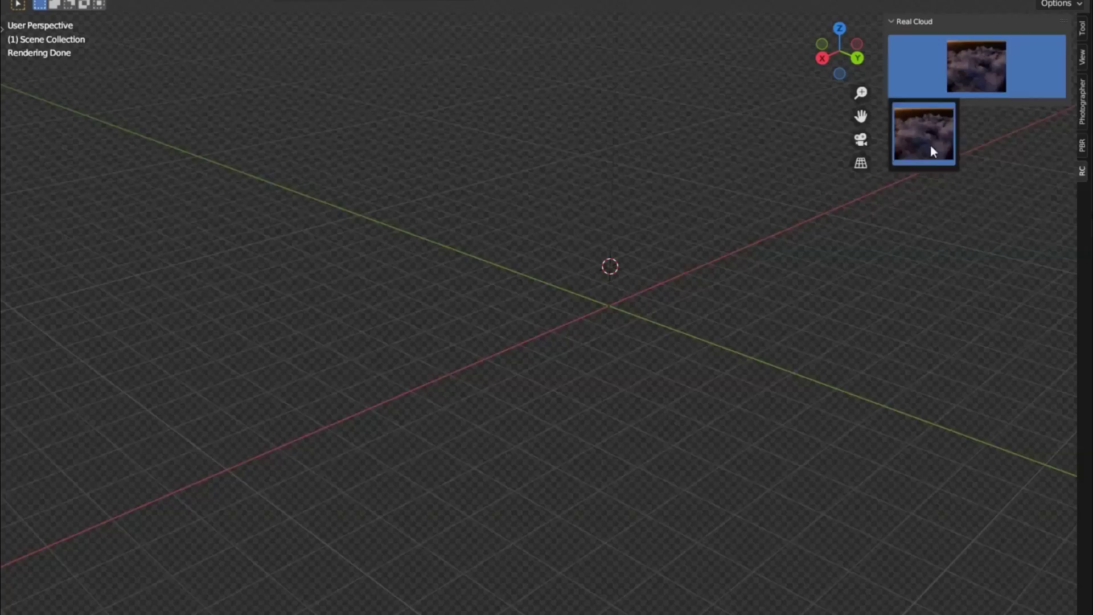
Apply the gallery cloud preset and adjust the cloud colour's brightness
left_click(930, 146)
left_click(975, 191)
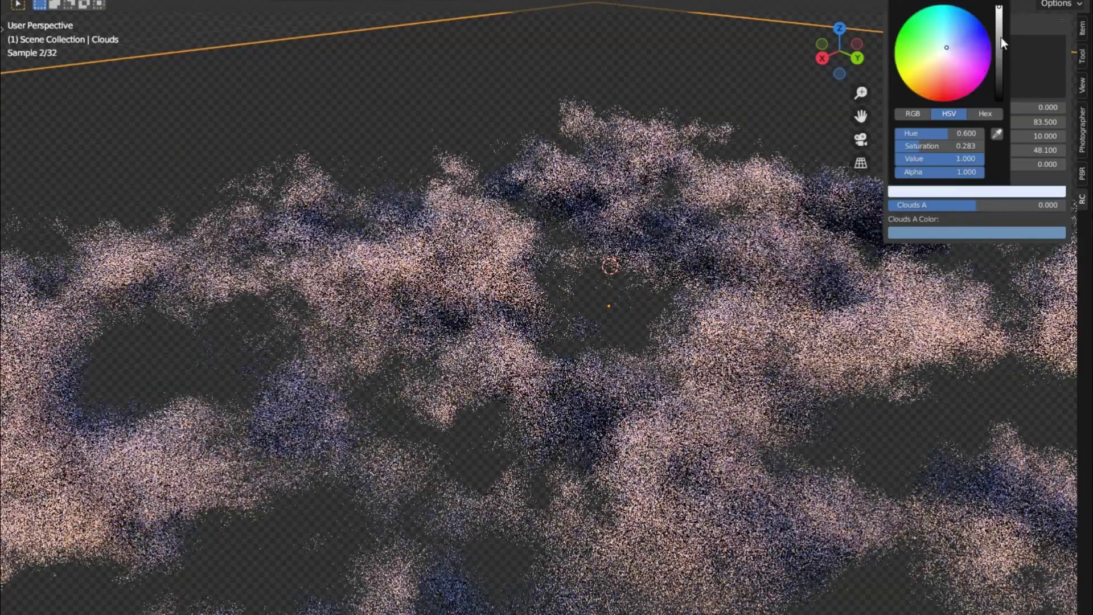
mouse_move(1001, 37)
left_mouse_down()
mouse_move(1001, 94)
mouse_move(1002, 36)
left_mouse_up()
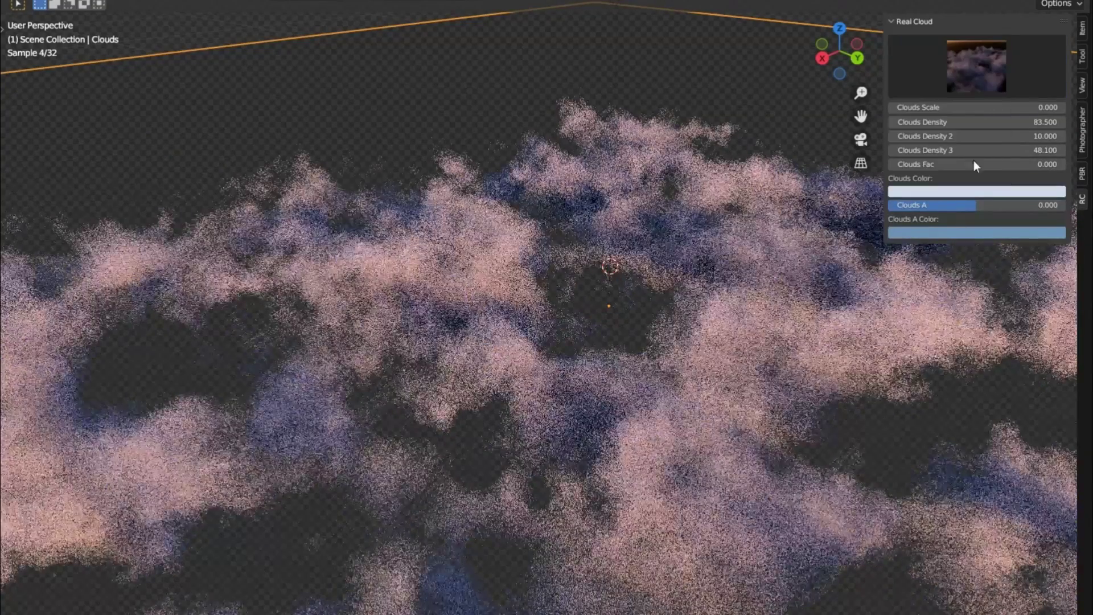
Tune the clouds to Scale 5.200, Density 127.600 and Fac -6.800
left_click_drag(920, 107, 965, 107)
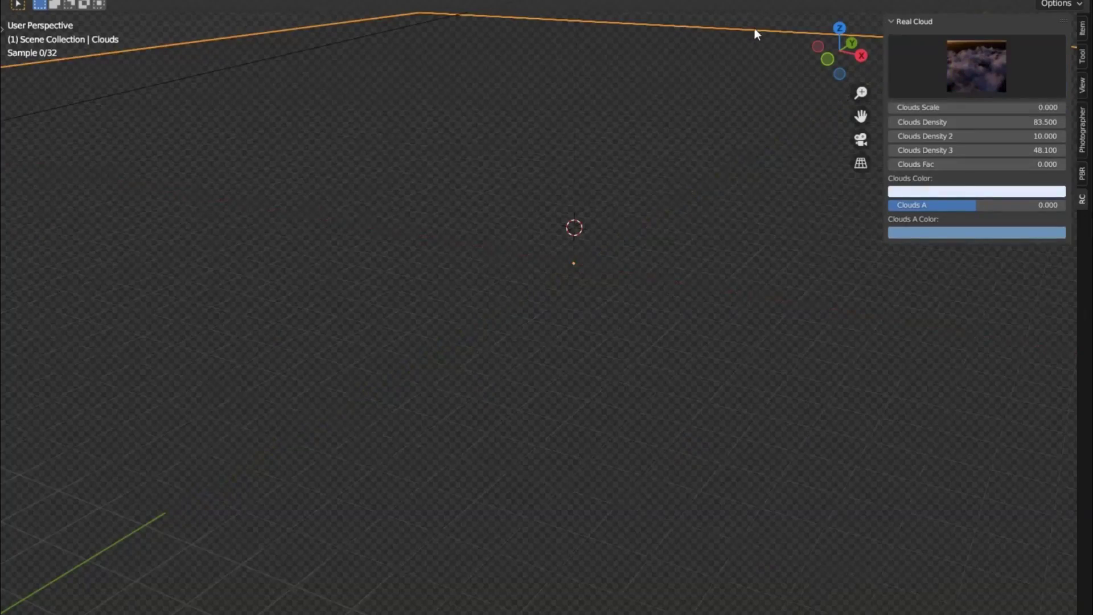
mouse_move(922, 106)
left_mouse_down()
mouse_move(957, 107)
mouse_move(972, 123)
left_mouse_up()
left_click(974, 192)
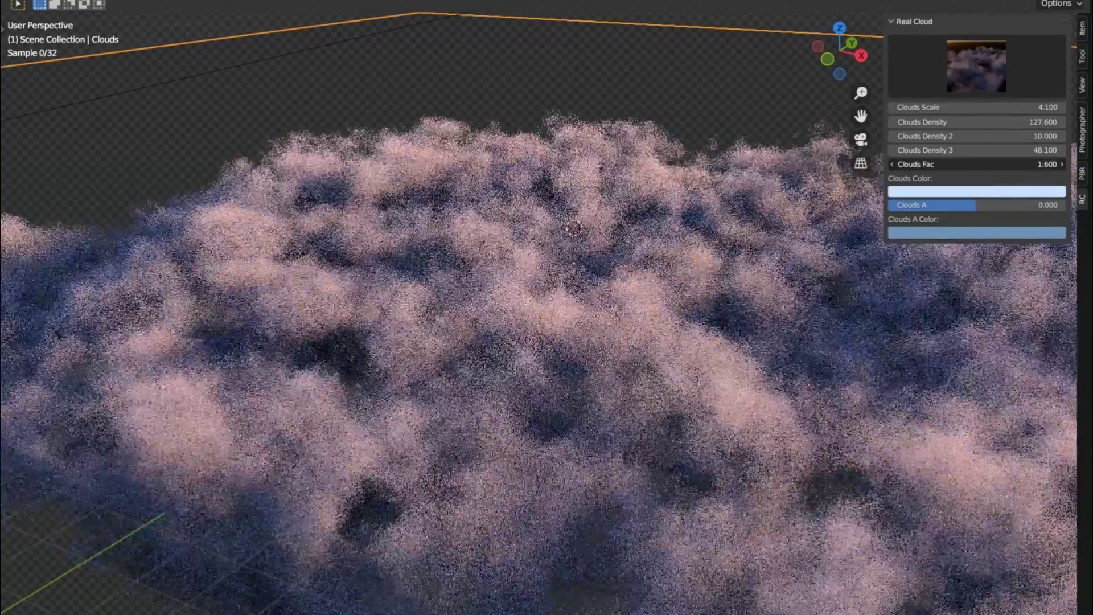
left_click_drag(973, 164, 940, 164)
middle_click_drag(639, 398, 649, 368)
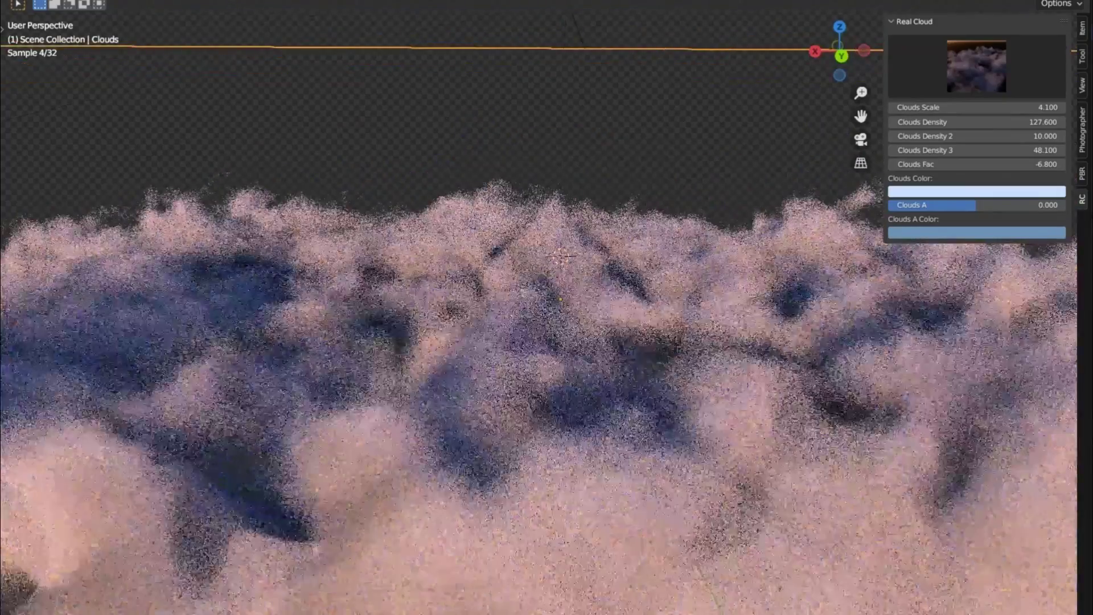